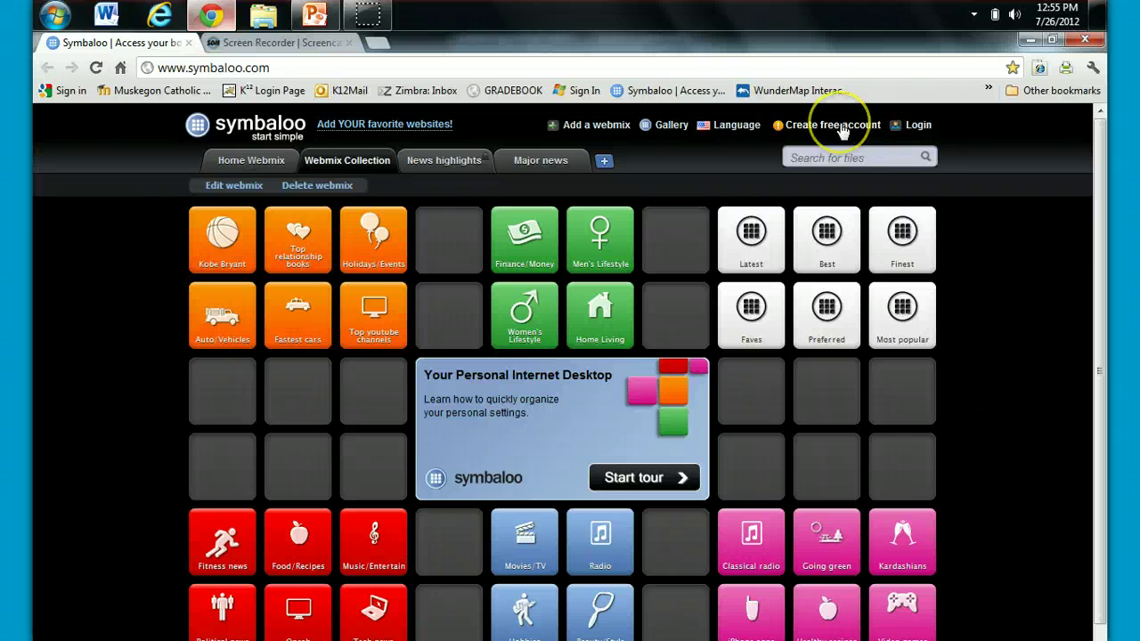
- Open the free account registration form, try its updates and terms consent options, and return to the start page
{"action": "left_click", "coordinate": [842, 126]}
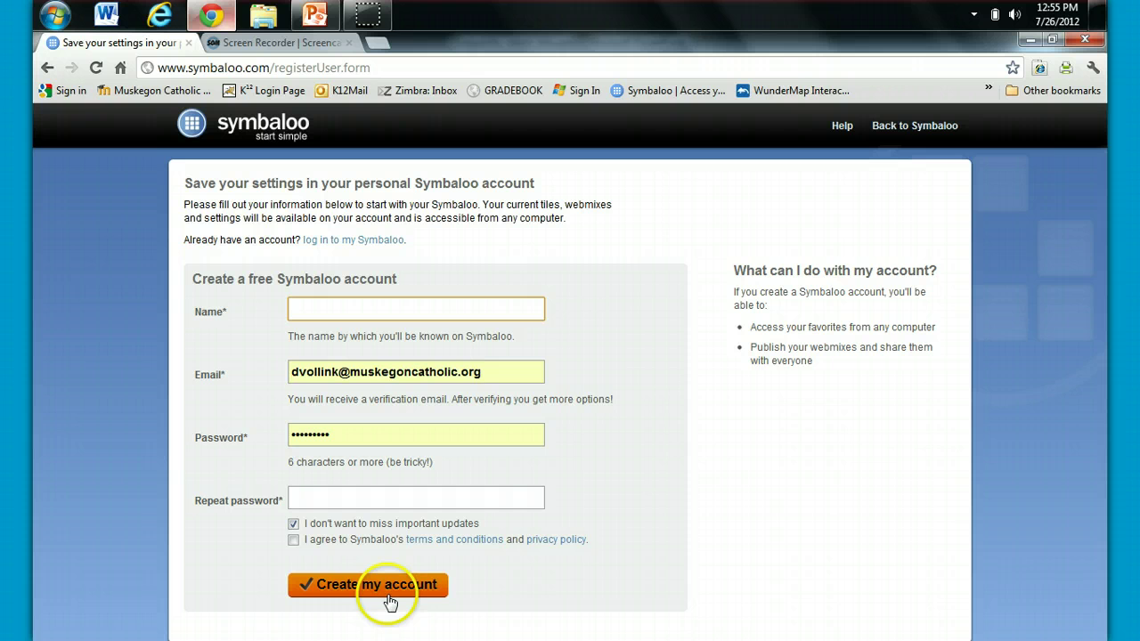
{"action": "left_click", "coordinate": [293, 540]}
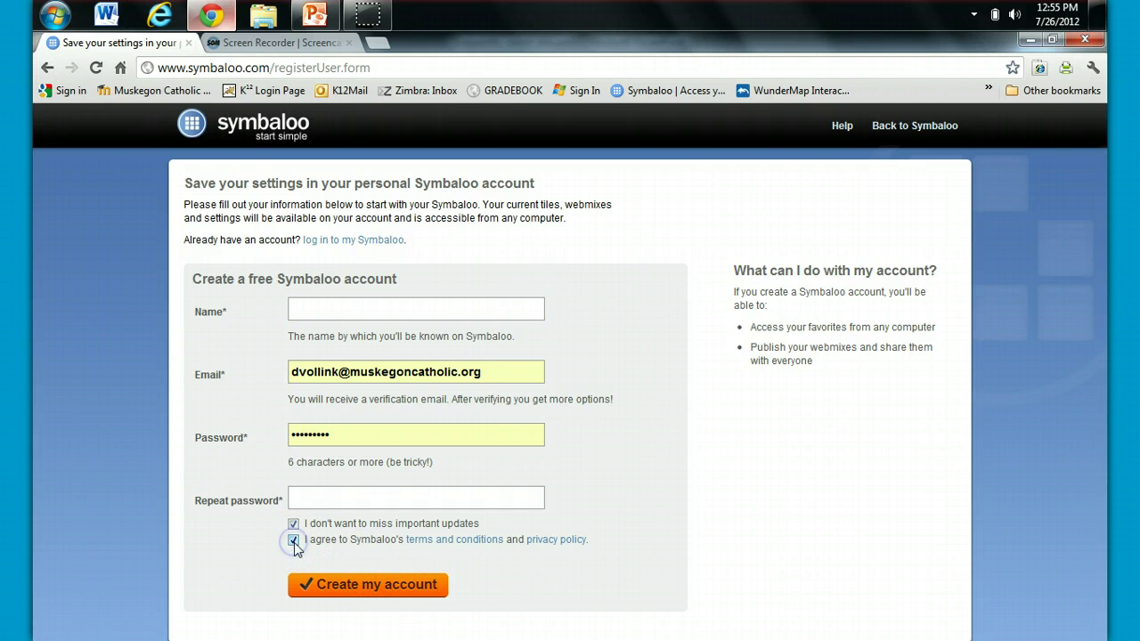
{"action": "left_click", "coordinate": [293, 540]}
{"action": "left_click", "coordinate": [294, 523]}
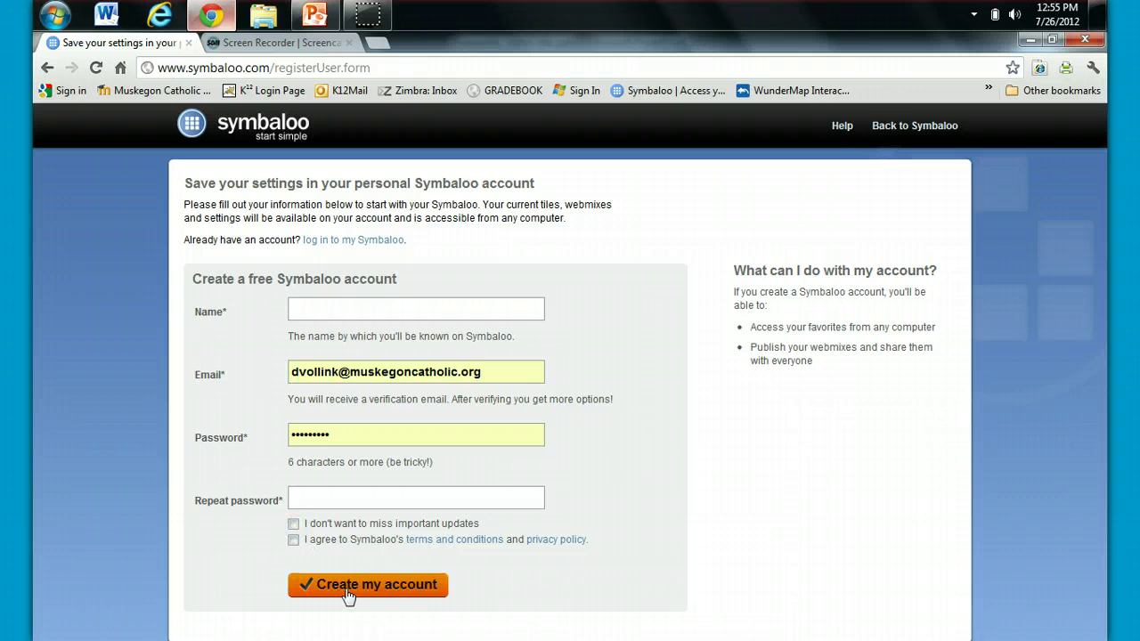
{"action": "left_click", "coordinate": [922, 126]}
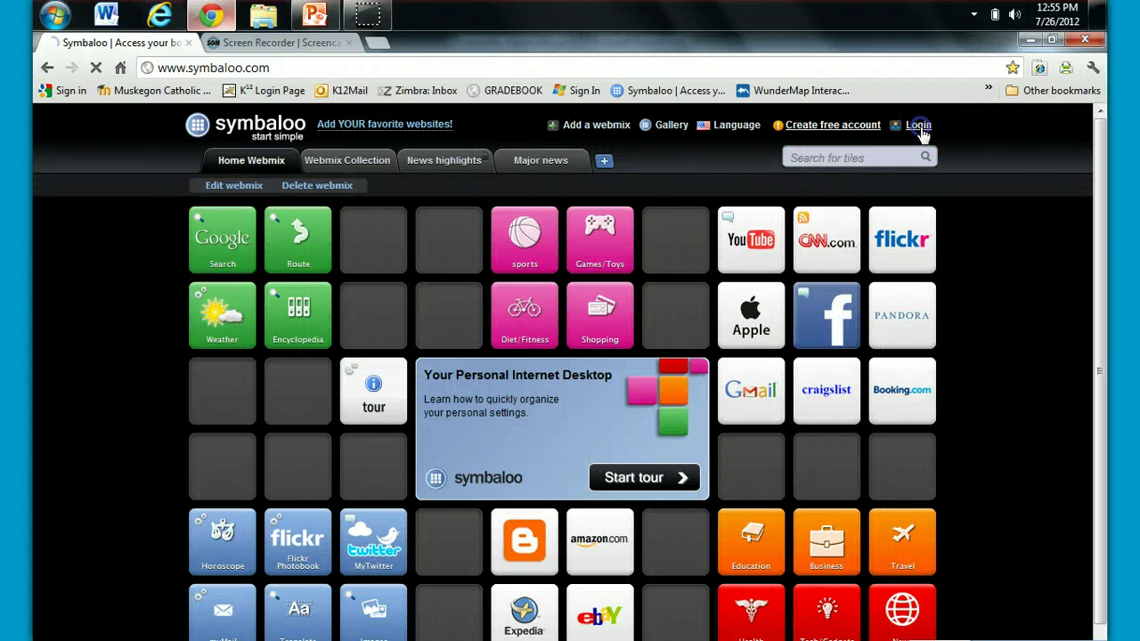
- Log in to the existing Symbaloo account
{"action": "left_click", "coordinate": [920, 129]}
{"action": "left_click", "coordinate": [234, 443]}
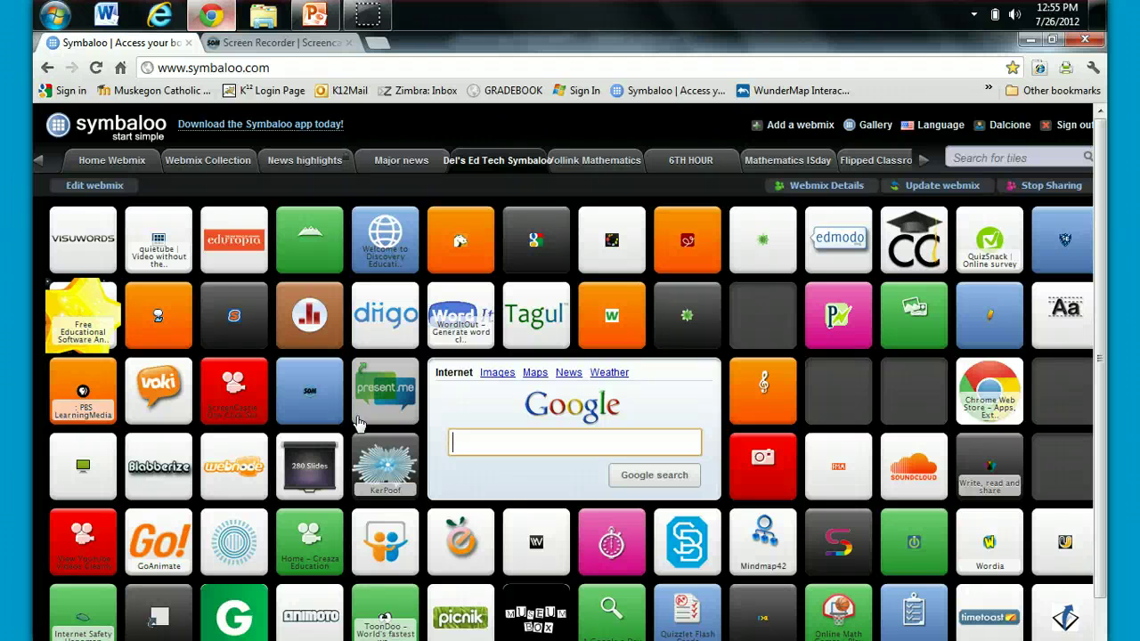
- View the National Geographic Education and PBS LearningMedia sites from their tiles, closing each one after viewing
{"action": "left_click", "coordinate": [308, 252]}
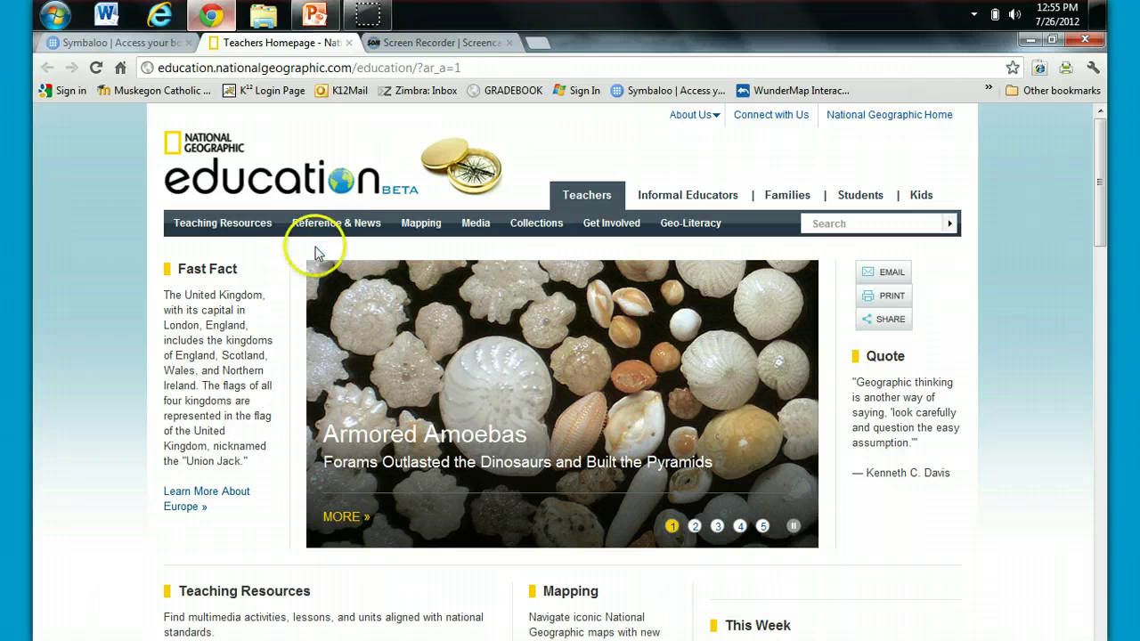
{"action": "left_click", "coordinate": [349, 41]}
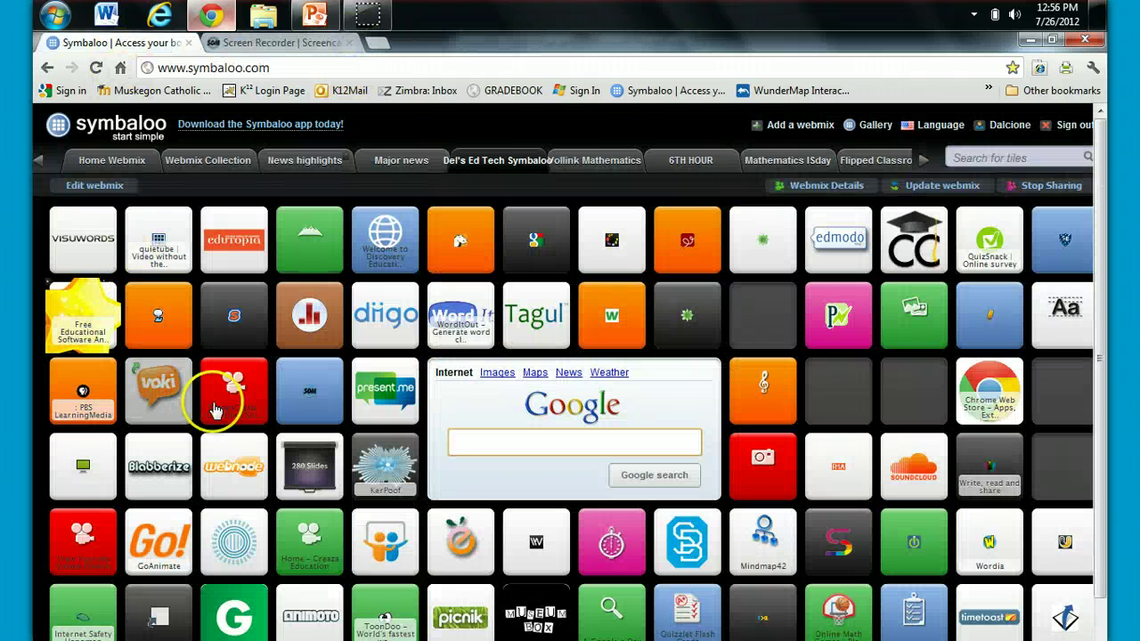
{"action": "left_click", "coordinate": [98, 383]}
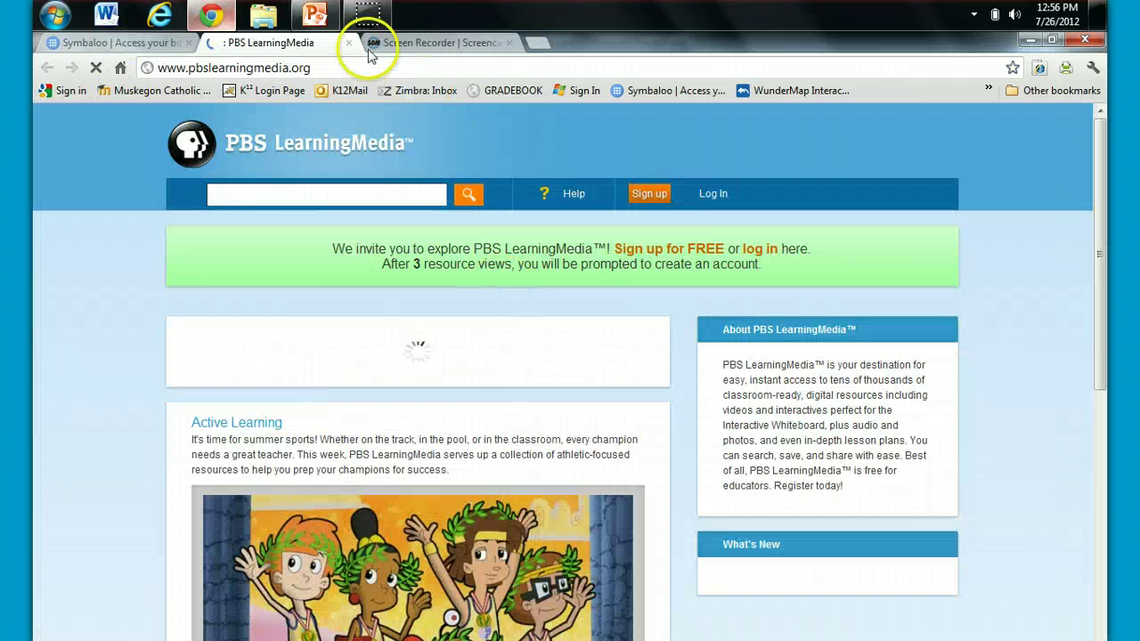
{"action": "left_click", "coordinate": [348, 42]}
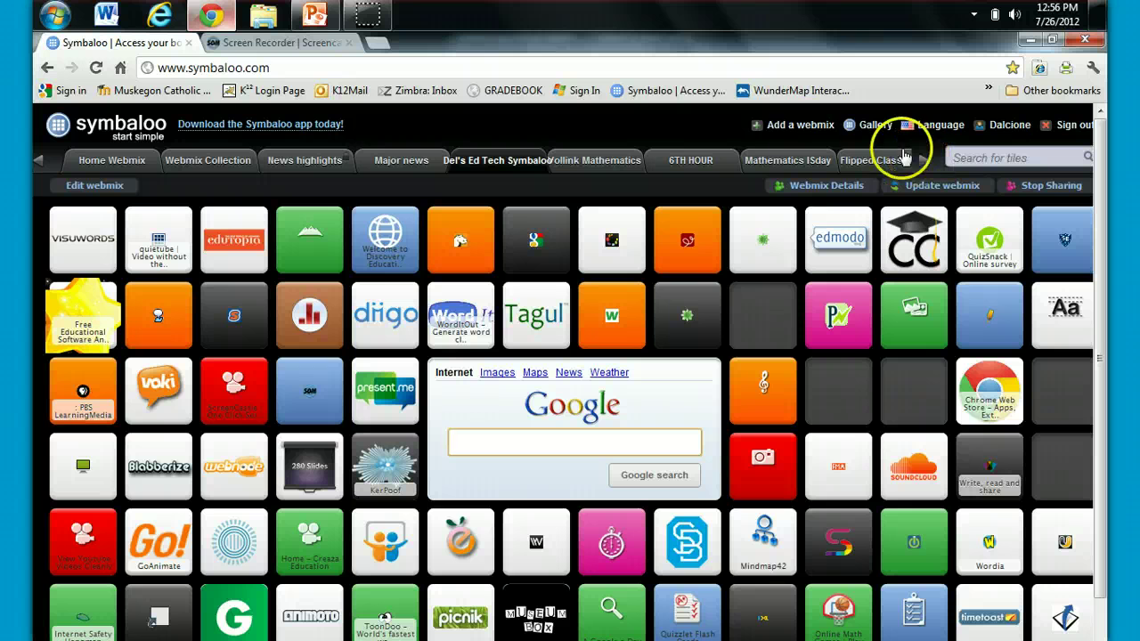
- Add an empty webmix named demo for tiles
{"action": "left_click", "coordinate": [801, 129]}
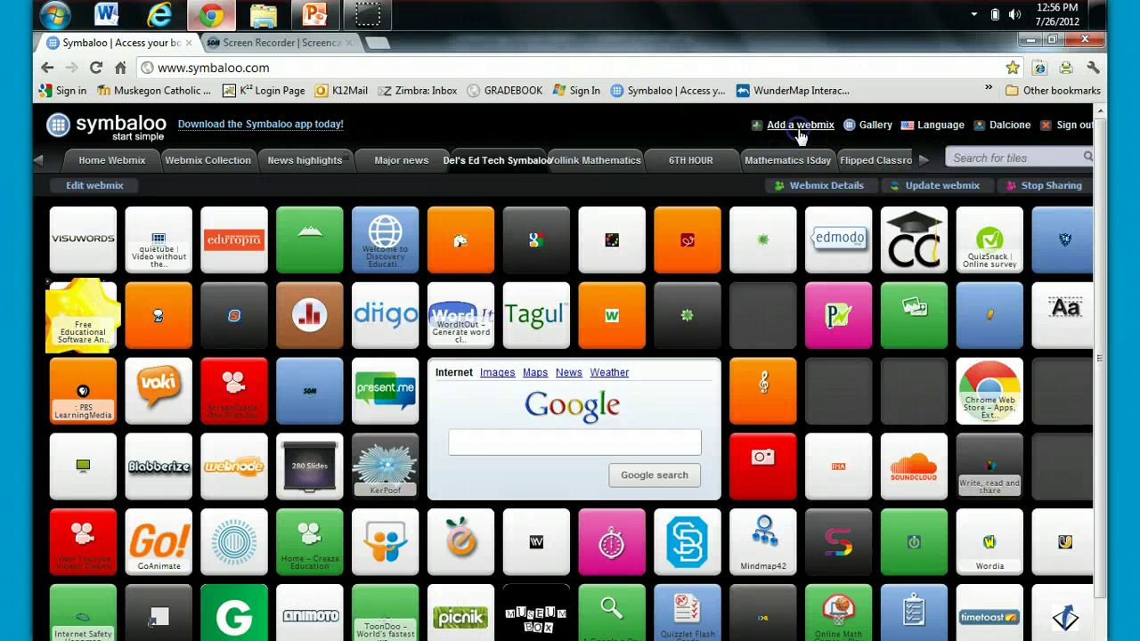
{"action": "left_click", "coordinate": [319, 374]}
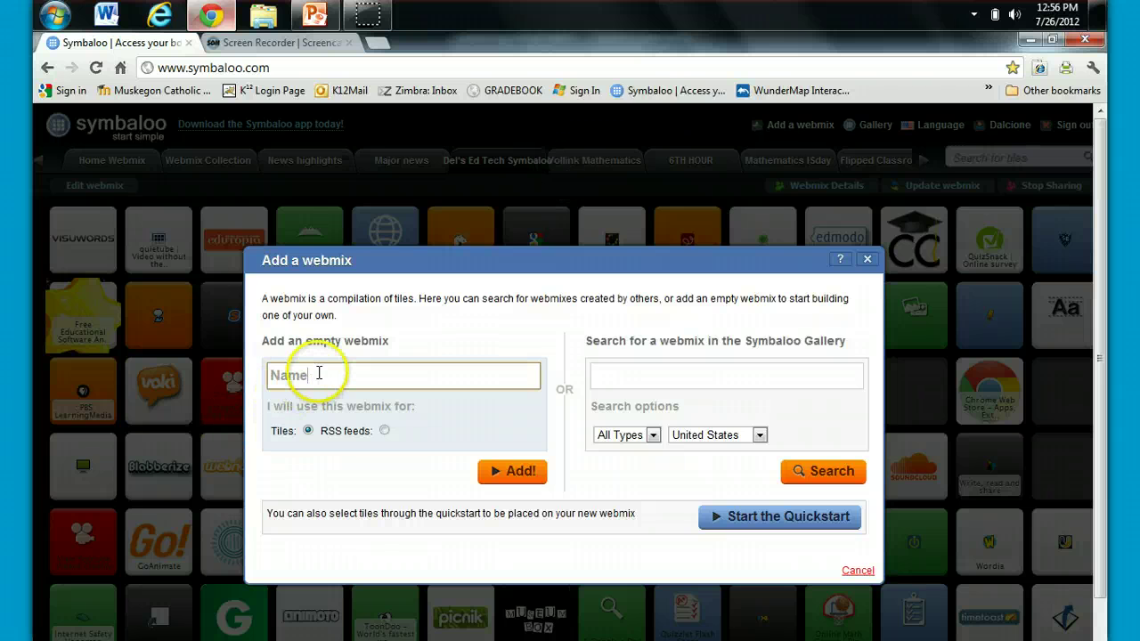
{"action": "type", "text": "Dem"}
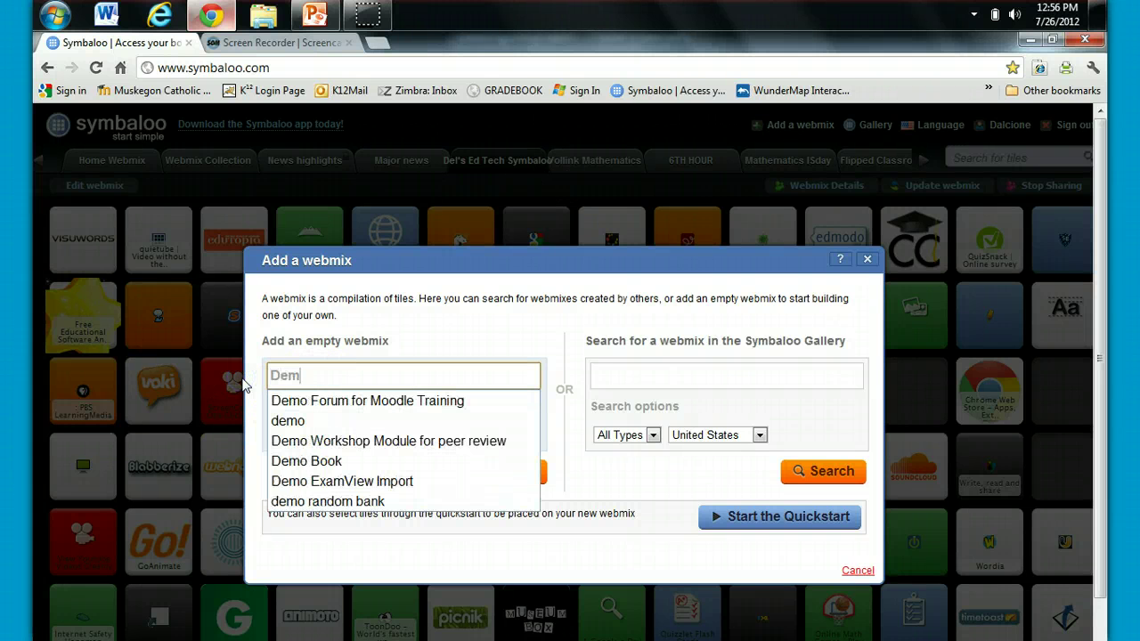
{"action": "left_click", "coordinate": [287, 420]}
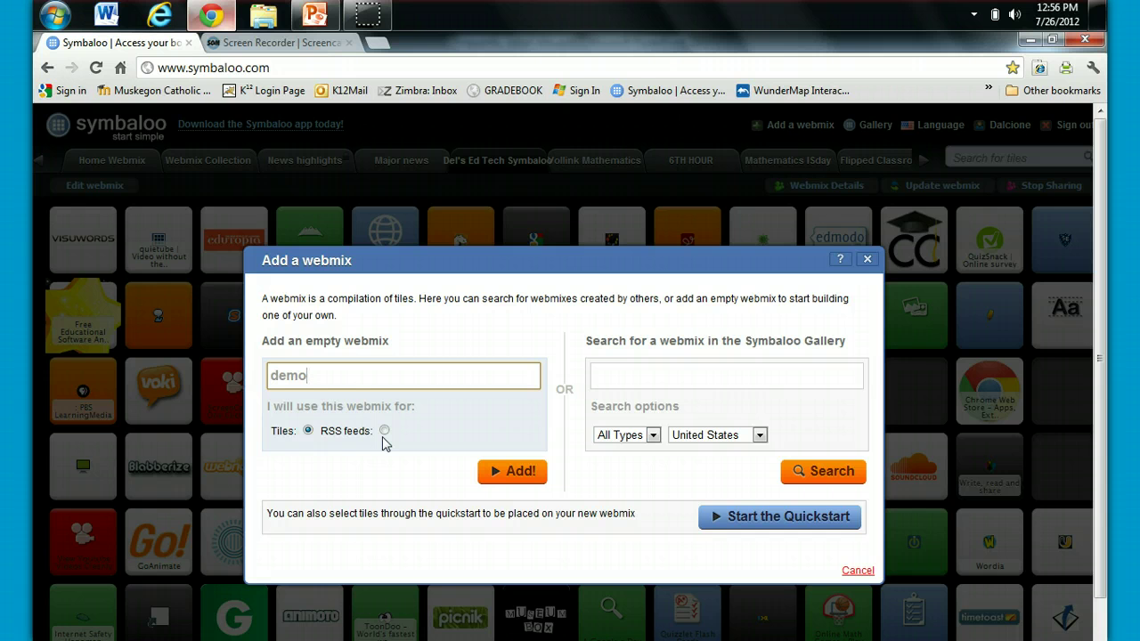
{"action": "left_click", "coordinate": [506, 474]}
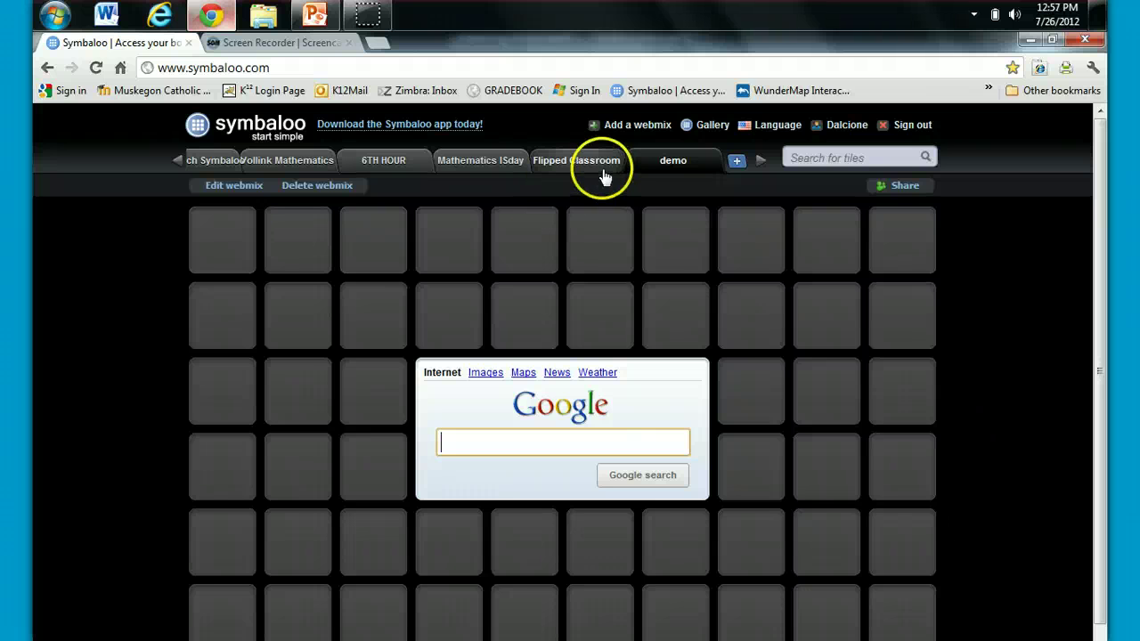
- Copy the YouTube tile from the Flipped Classroom webmix to the demo webmix and place it in the second row, fourth column
{"action": "left_click", "coordinate": [540, 161]}
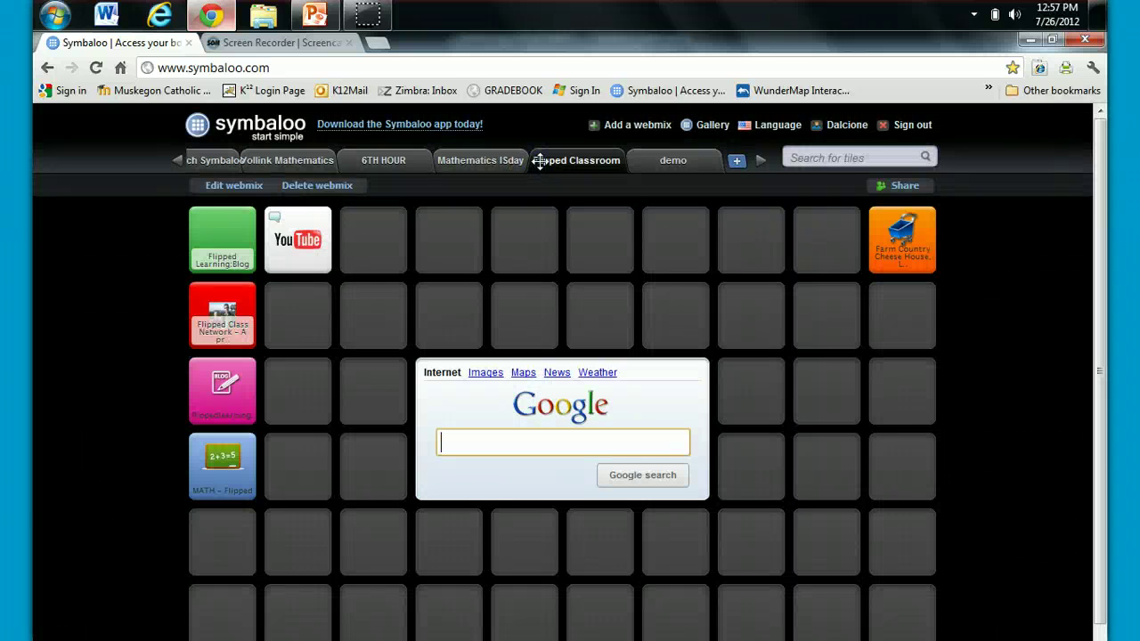
{"action": "right_click", "coordinate": [300, 256]}
{"action": "left_click", "coordinate": [332, 318]}
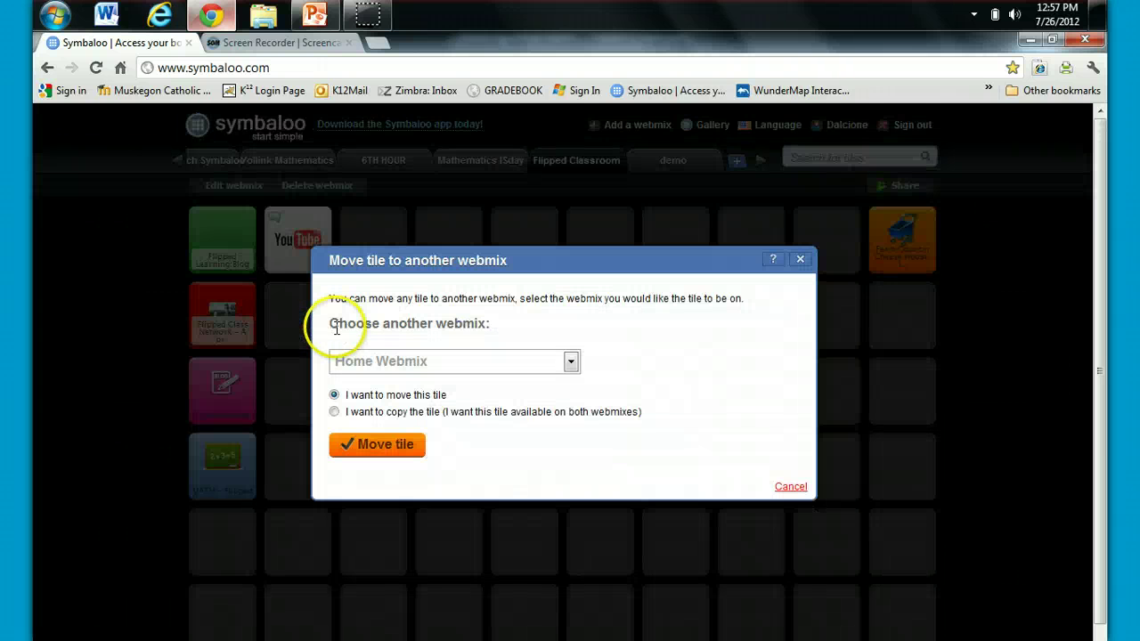
{"action": "left_click", "coordinate": [334, 412]}
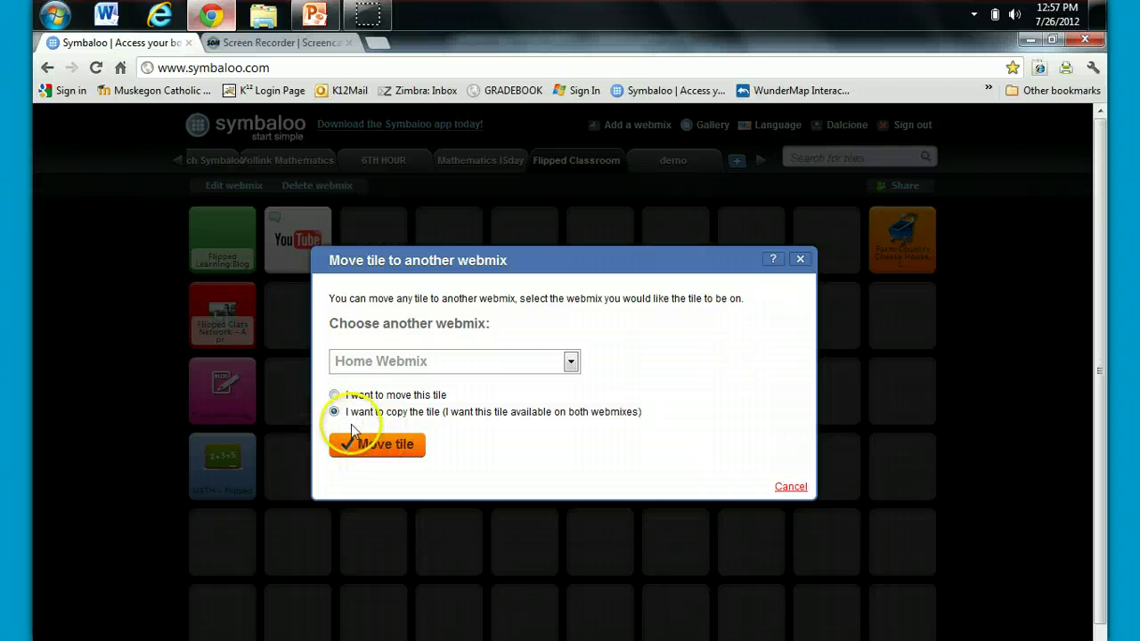
{"action": "left_click", "coordinate": [572, 362]}
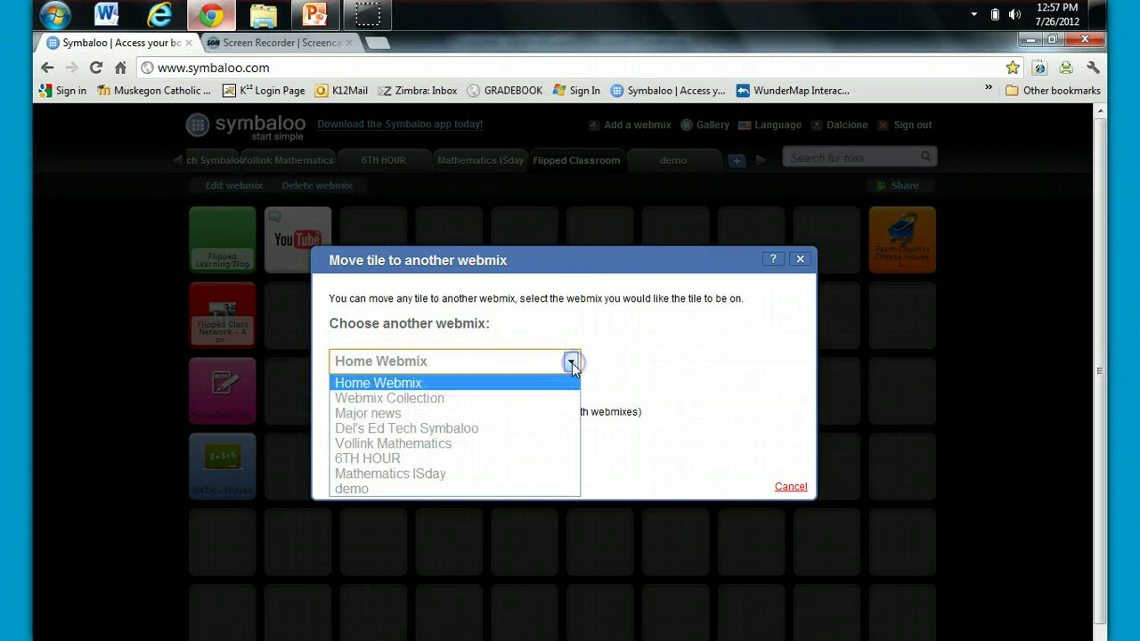
{"action": "left_click", "coordinate": [491, 490]}
{"action": "left_click", "coordinate": [405, 454]}
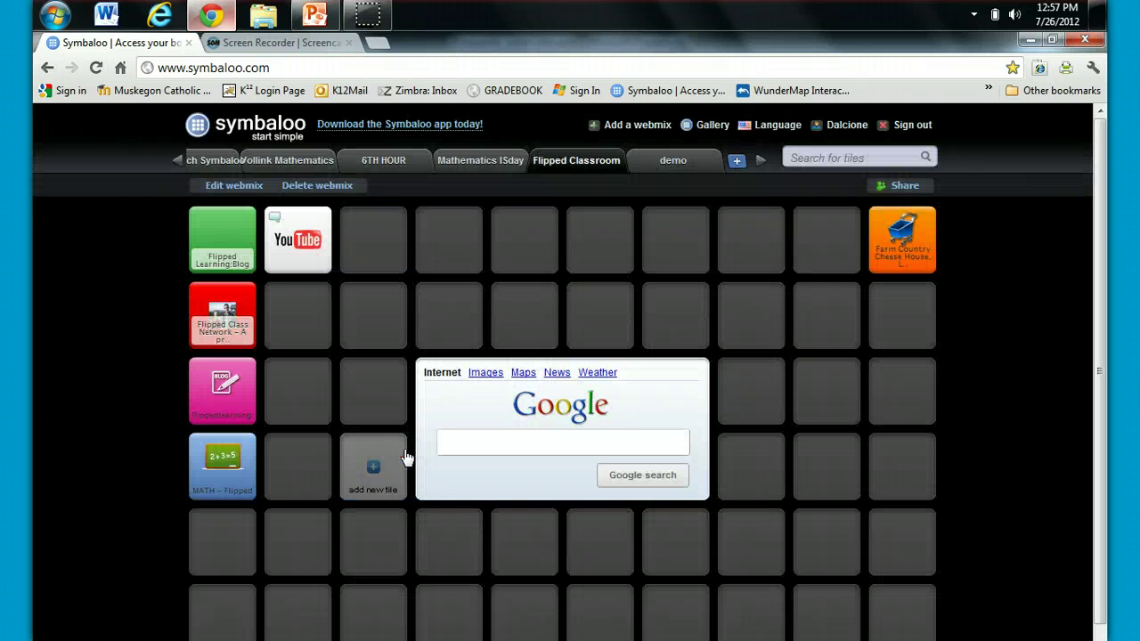
{"action": "left_click", "coordinate": [677, 162]}
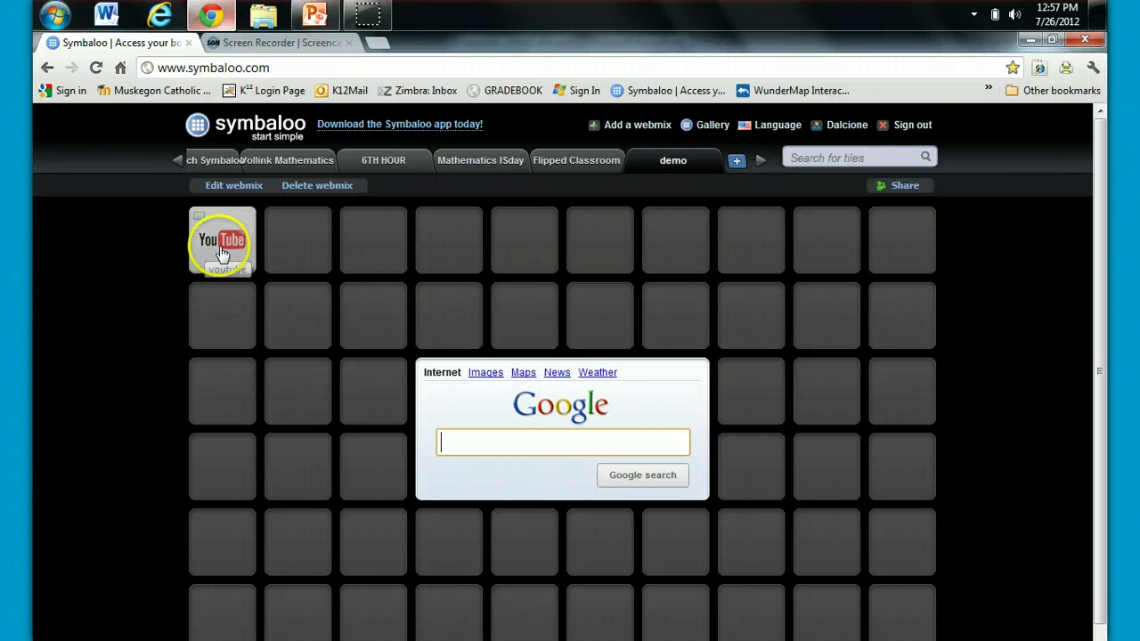
{"action": "left_click_drag", "start_coordinate": [222, 254], "coordinate": [437, 314]}
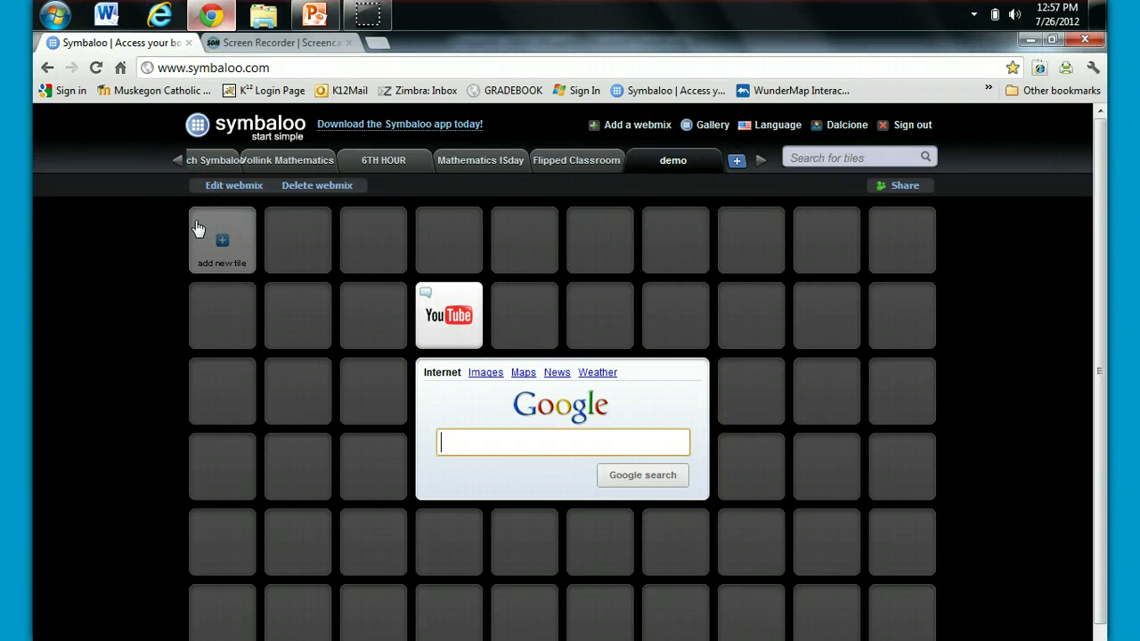
- Search the preset tiles for college board, add the CollegeBoard tile and place it beside YouTube in the second row, third column
{"action": "left_click", "coordinate": [223, 240]}
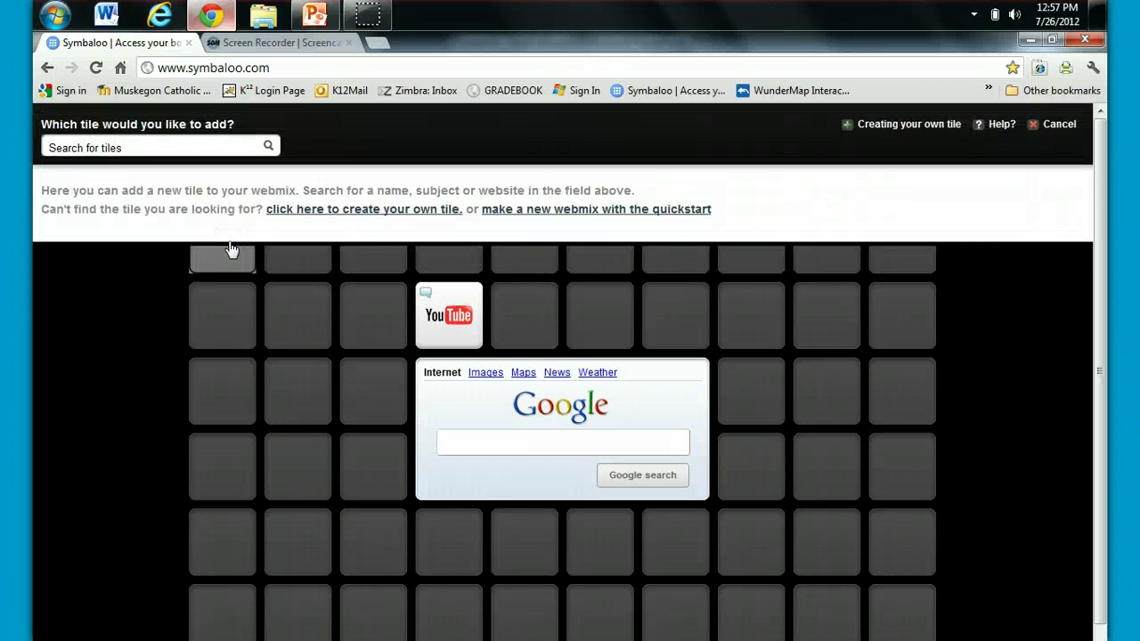
{"action": "left_click", "coordinate": [230, 249]}
{"action": "left_click", "coordinate": [170, 148]}
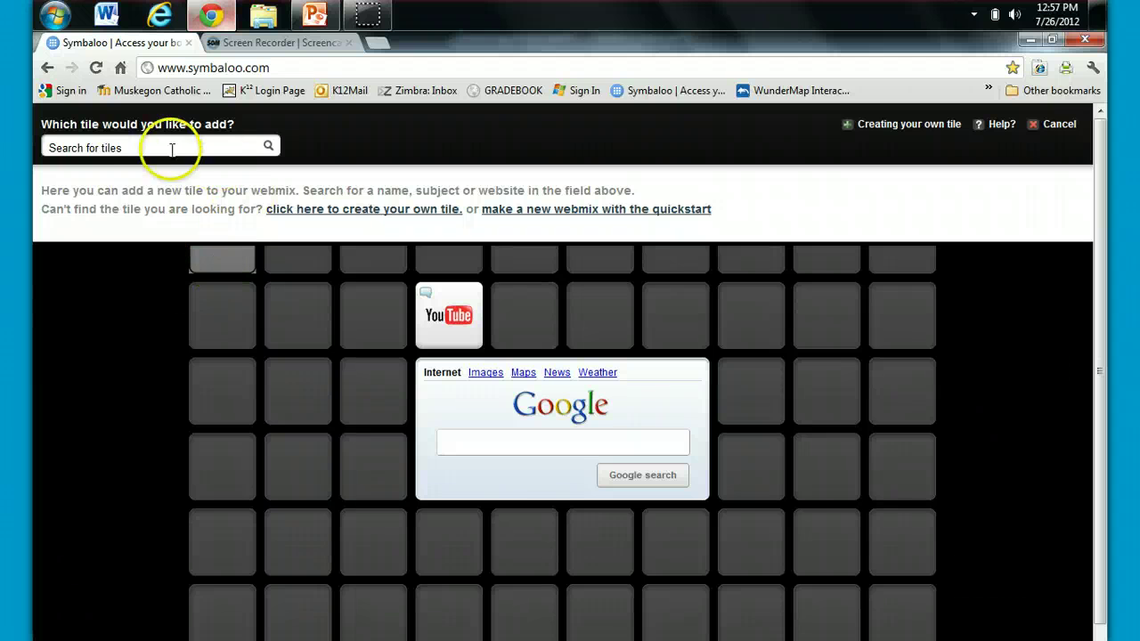
{"action": "left_click", "coordinate": [125, 145]}
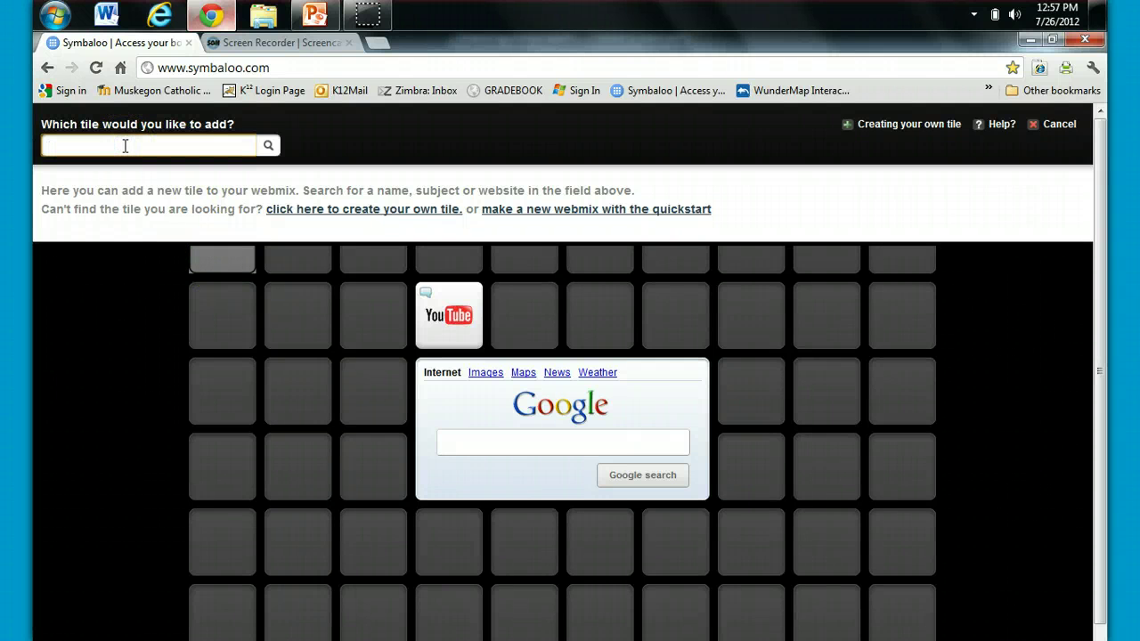
{"action": "type", "text": "college "}
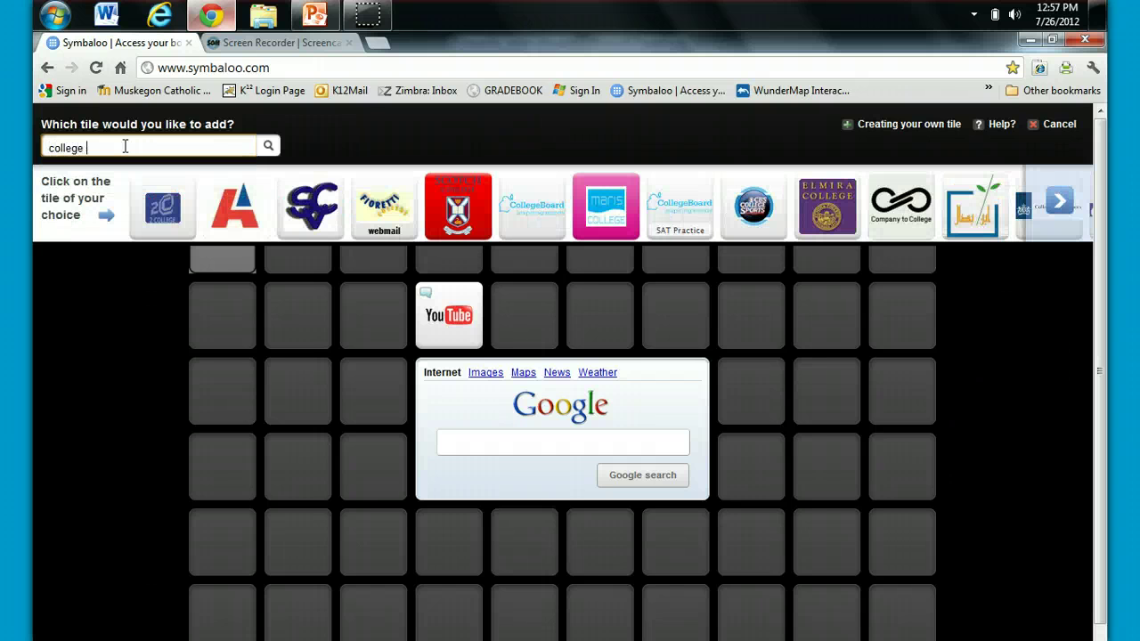
{"action": "type", "text": "board"}
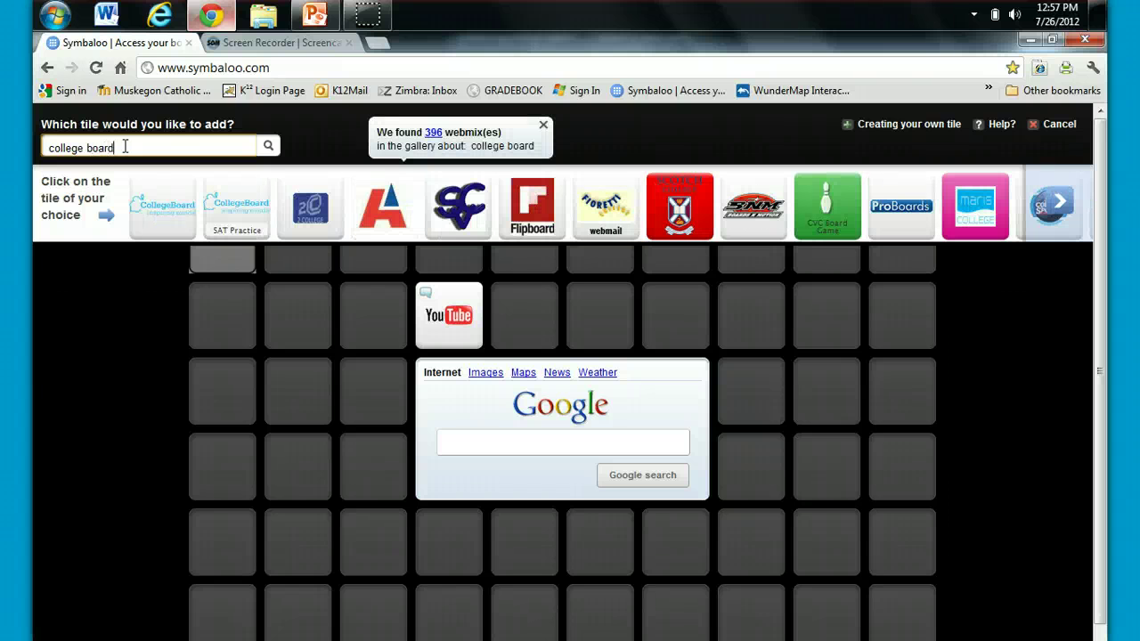
{"action": "left_click", "coordinate": [163, 227]}
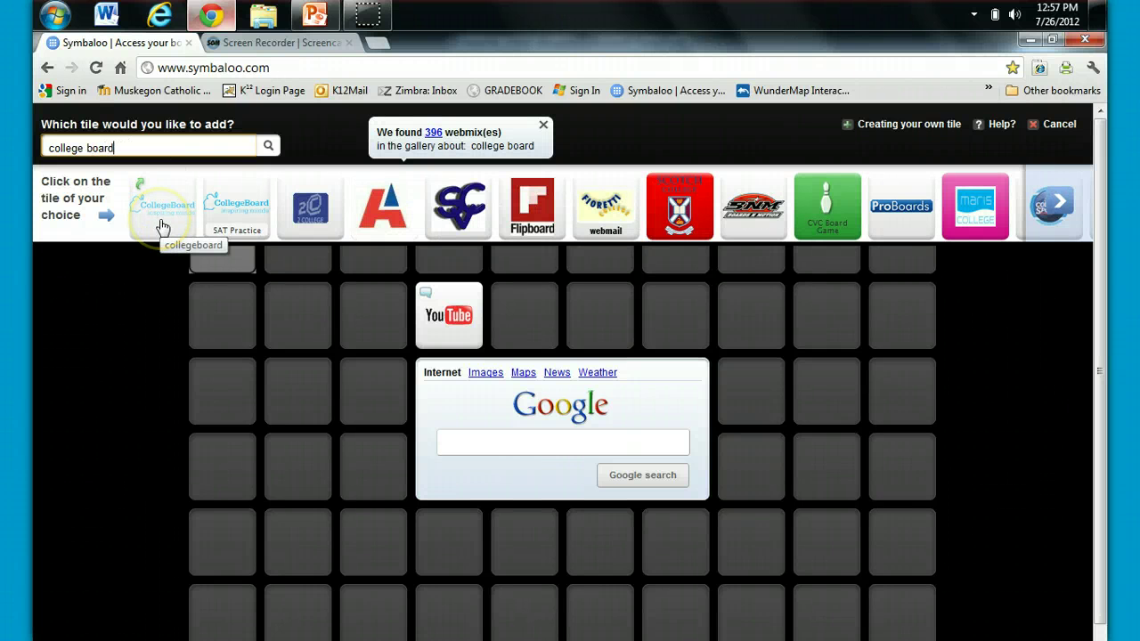
{"action": "left_click_drag", "start_coordinate": [201, 223], "coordinate": [331, 272]}
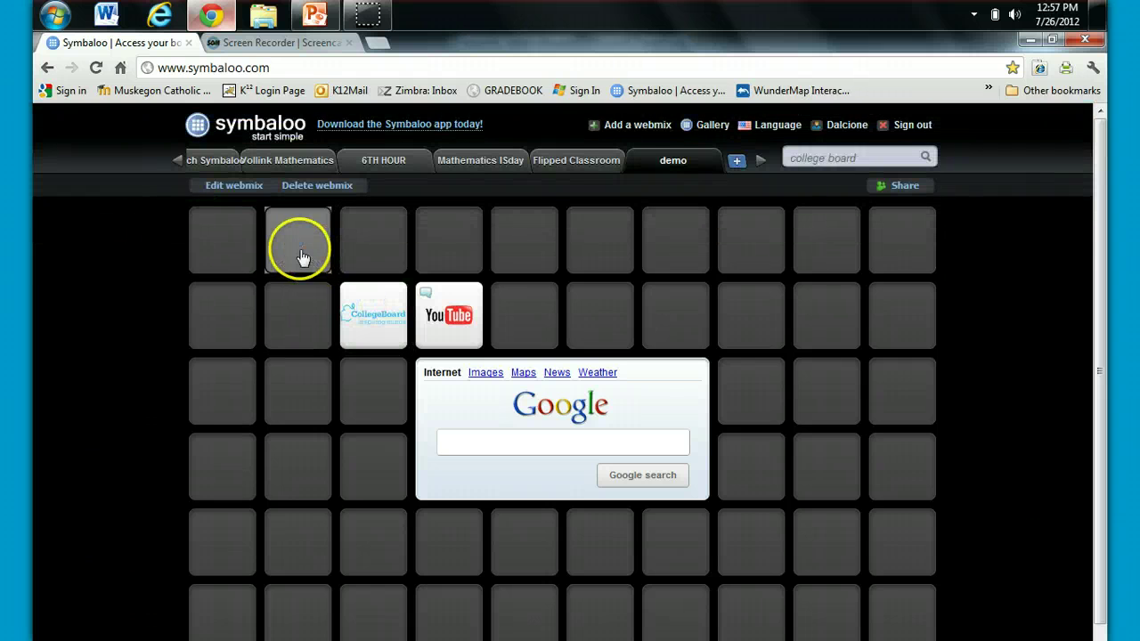
- Start a new tile in the first row, second column, and copy the web address of the bookmarked Farm Country Cheese House site
{"action": "left_click", "coordinate": [303, 257]}
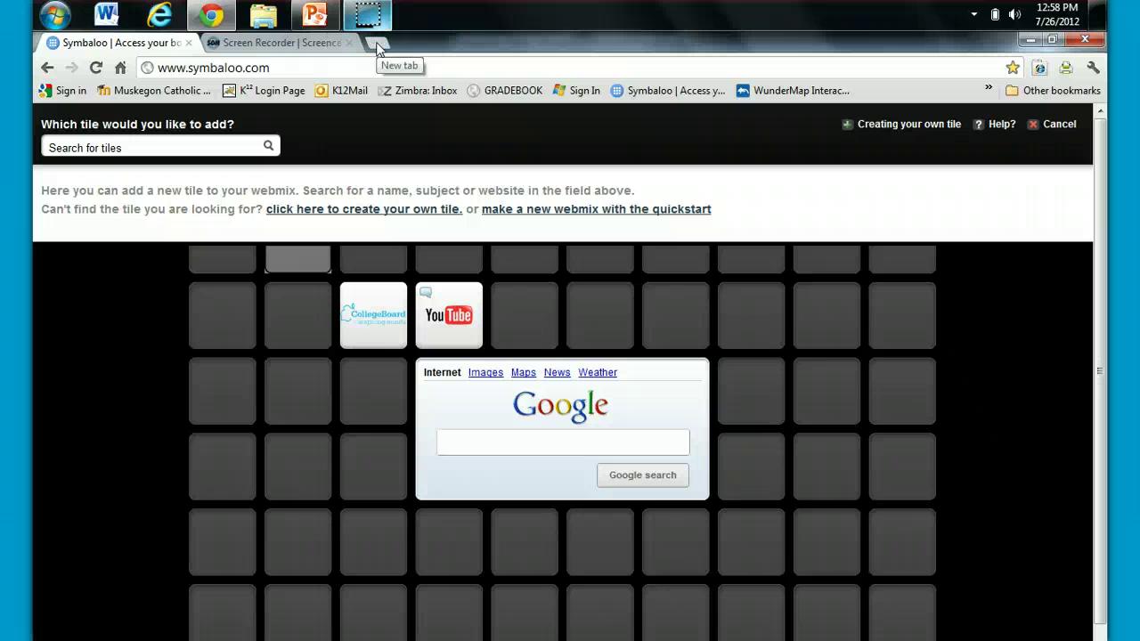
{"action": "left_click", "coordinate": [378, 46]}
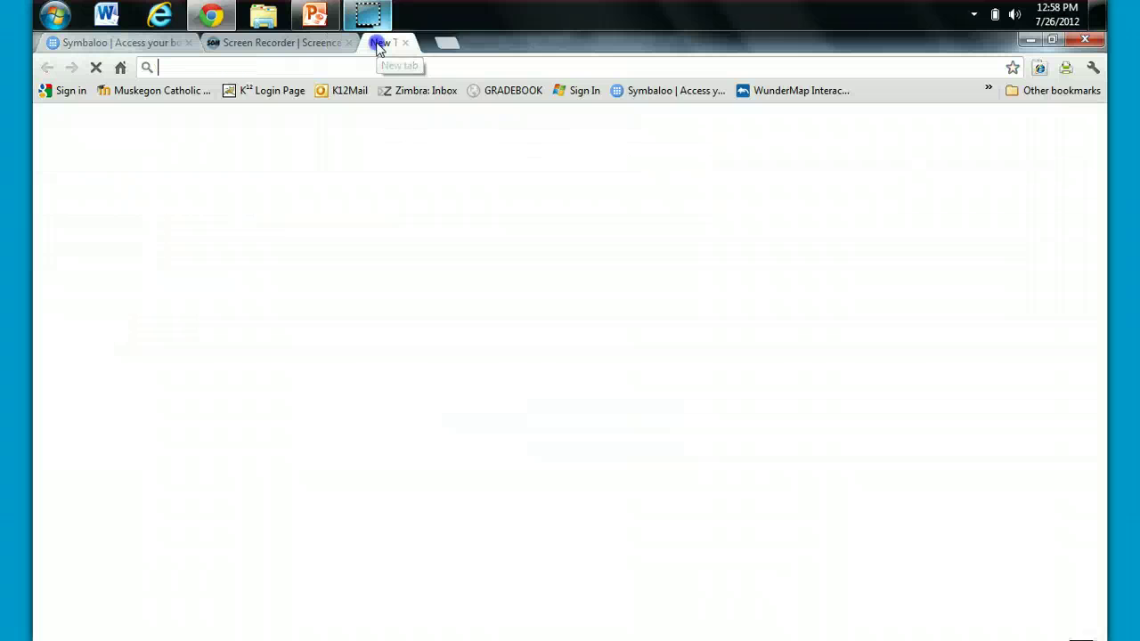
{"action": "left_click", "coordinate": [988, 87]}
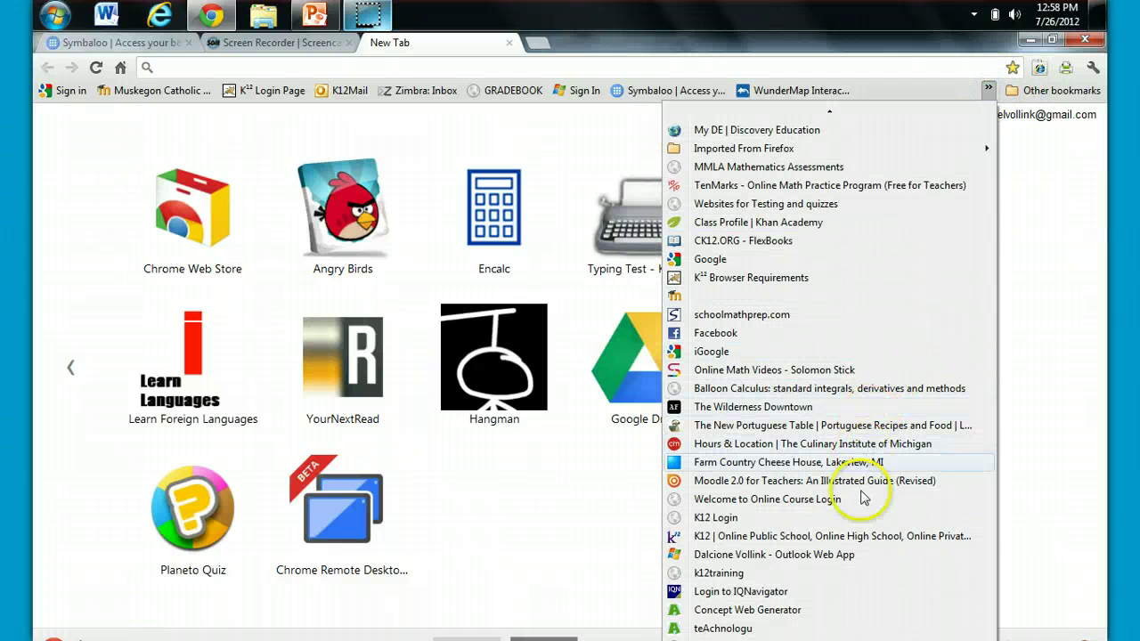
{"action": "left_click", "coordinate": [829, 462]}
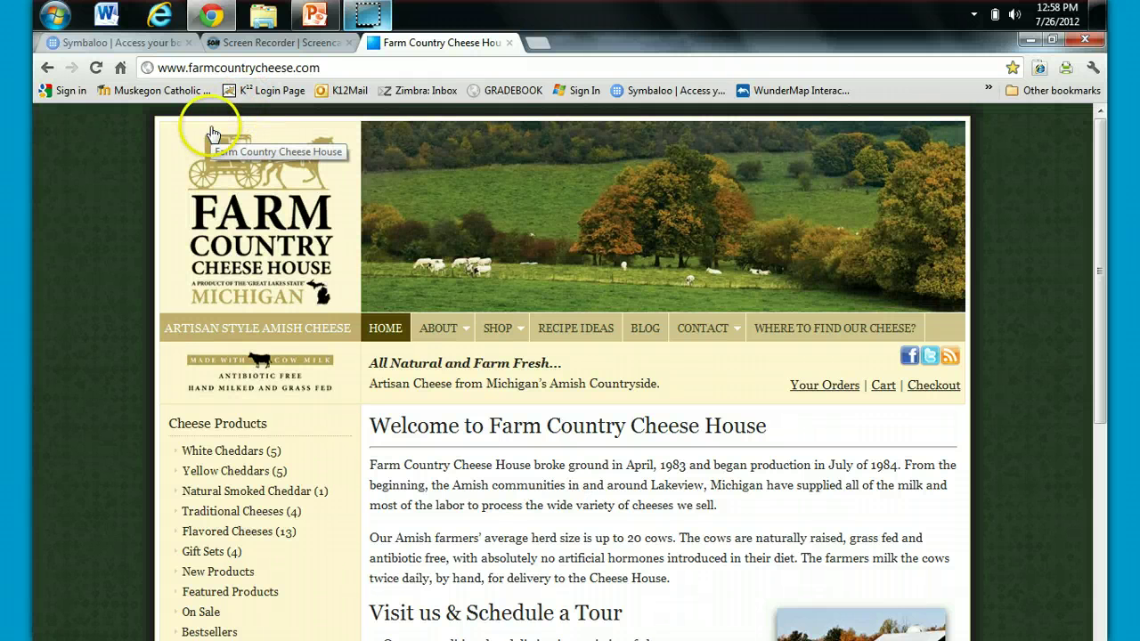
{"action": "left_click", "coordinate": [325, 71]}
{"action": "key", "text": "ctrl+c"}
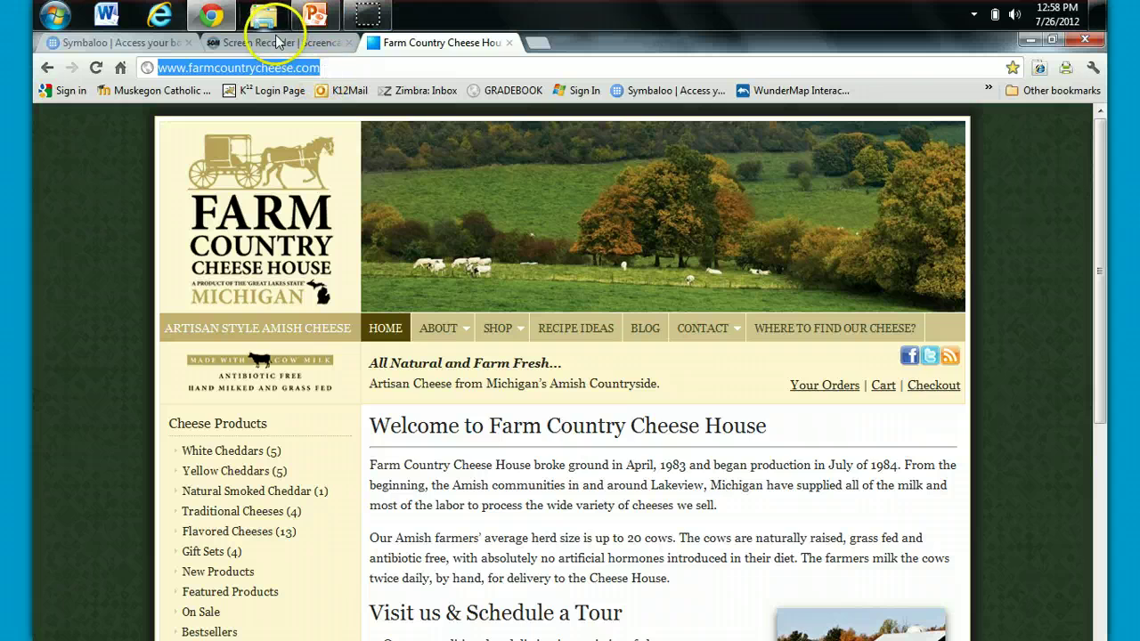
{"action": "left_click", "coordinate": [123, 42]}
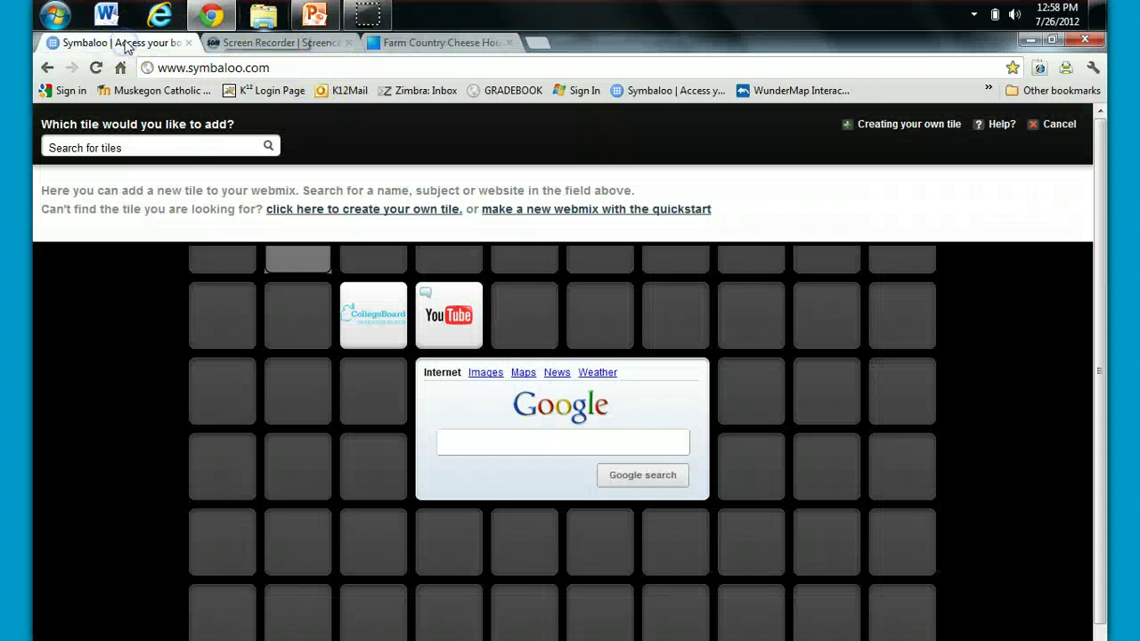
{"action": "left_click", "coordinate": [134, 148]}
{"action": "key", "text": "ctrl+v"}
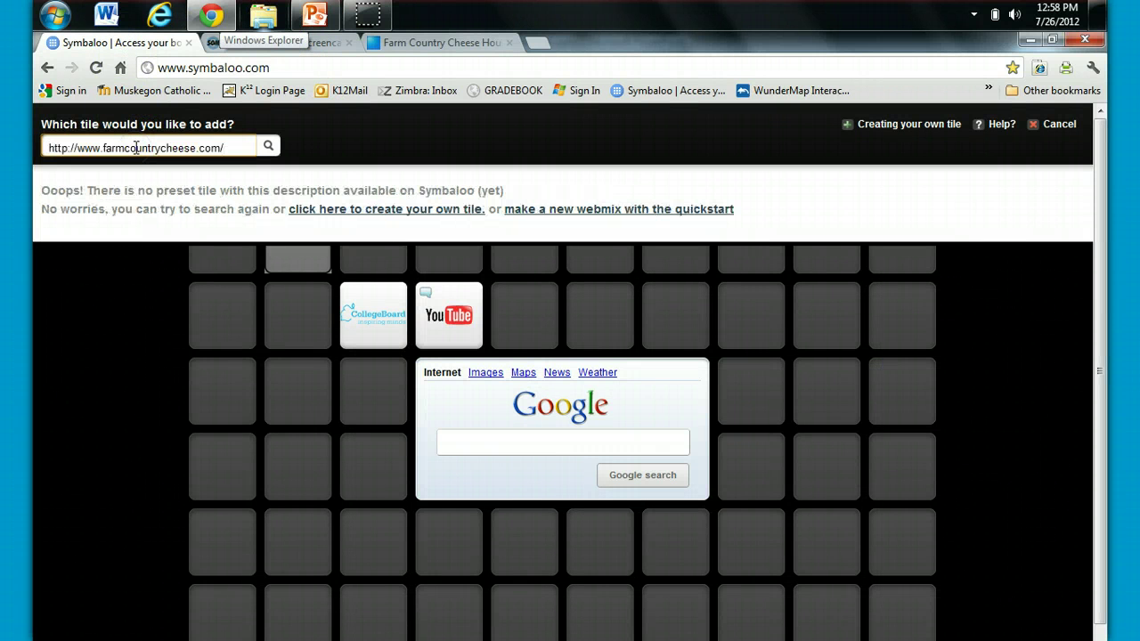
{"action": "left_click", "coordinate": [186, 152]}
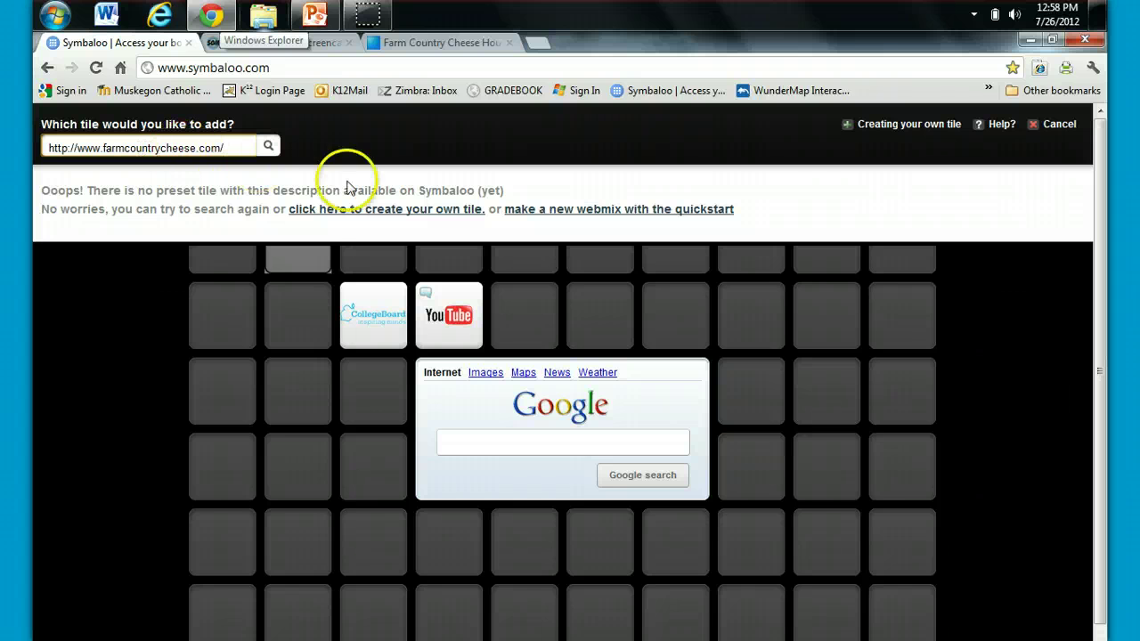
{"action": "left_click", "coordinate": [353, 210]}
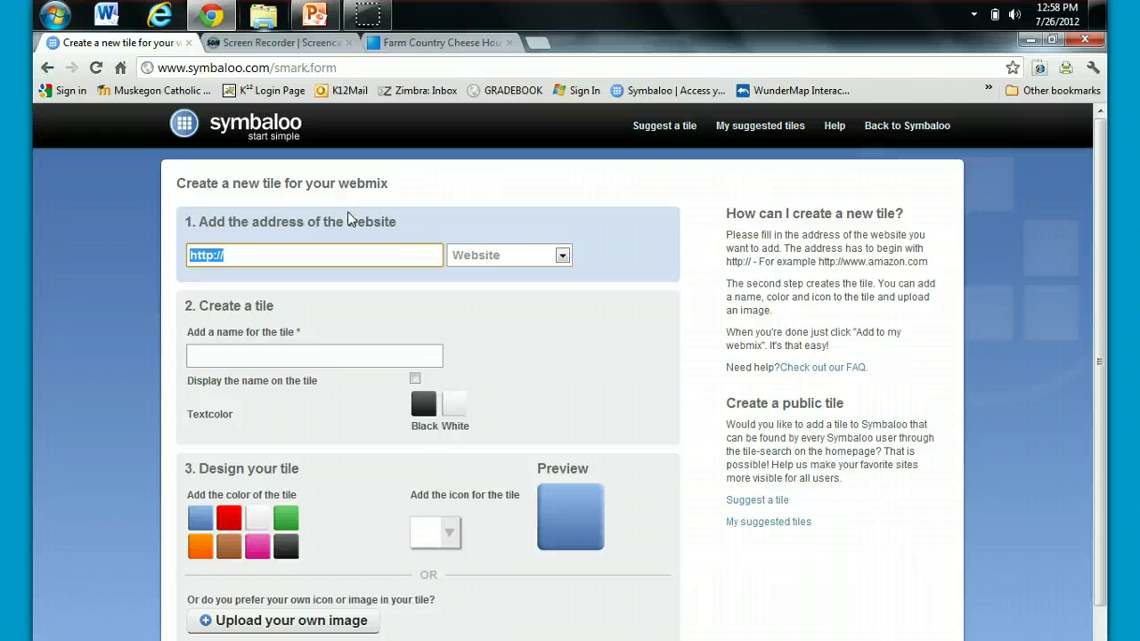
{"action": "key", "text": "ctrl+v"}
{"action": "left_click", "coordinate": [422, 218]}
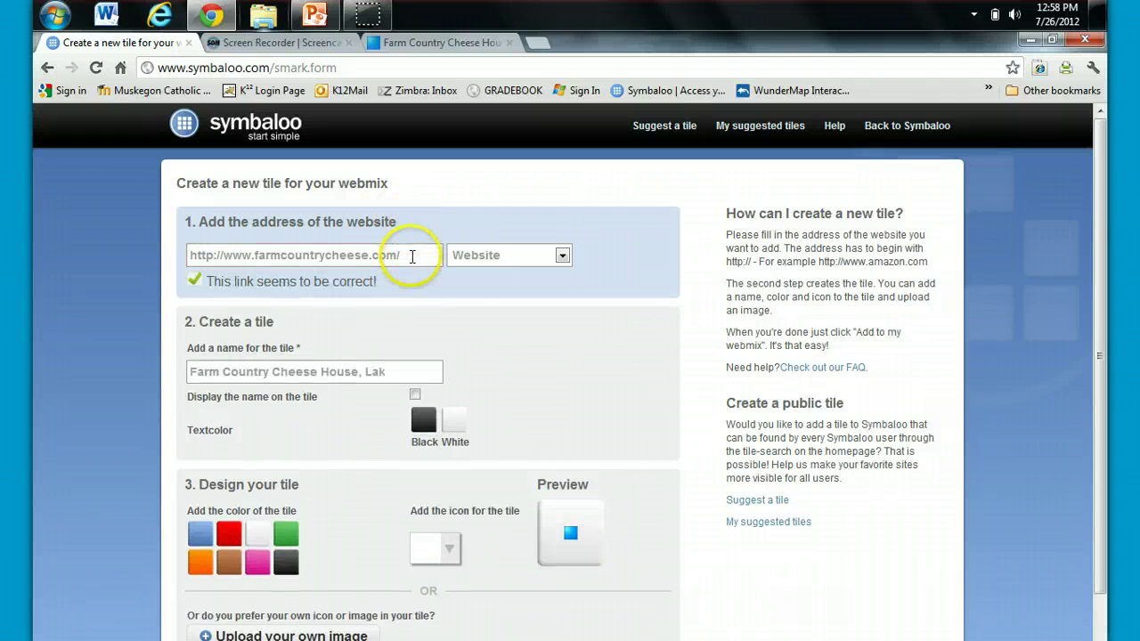
{"action": "left_click", "coordinate": [412, 256]}
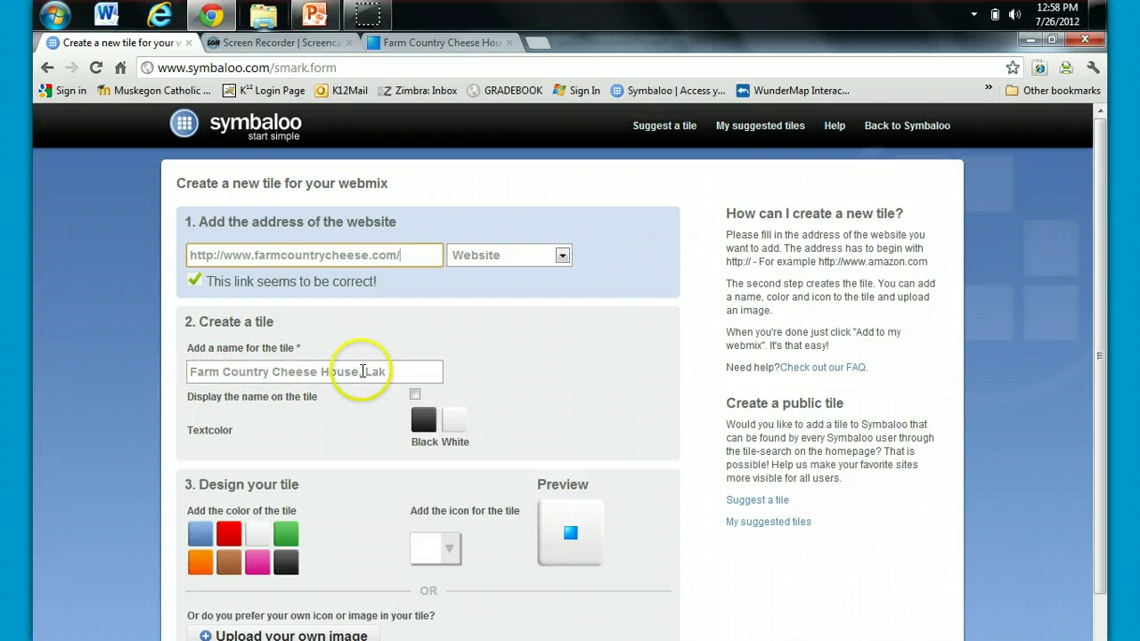
- Display the name on the new tile and set the tile color to orange
{"action": "left_click", "coordinate": [415, 394]}
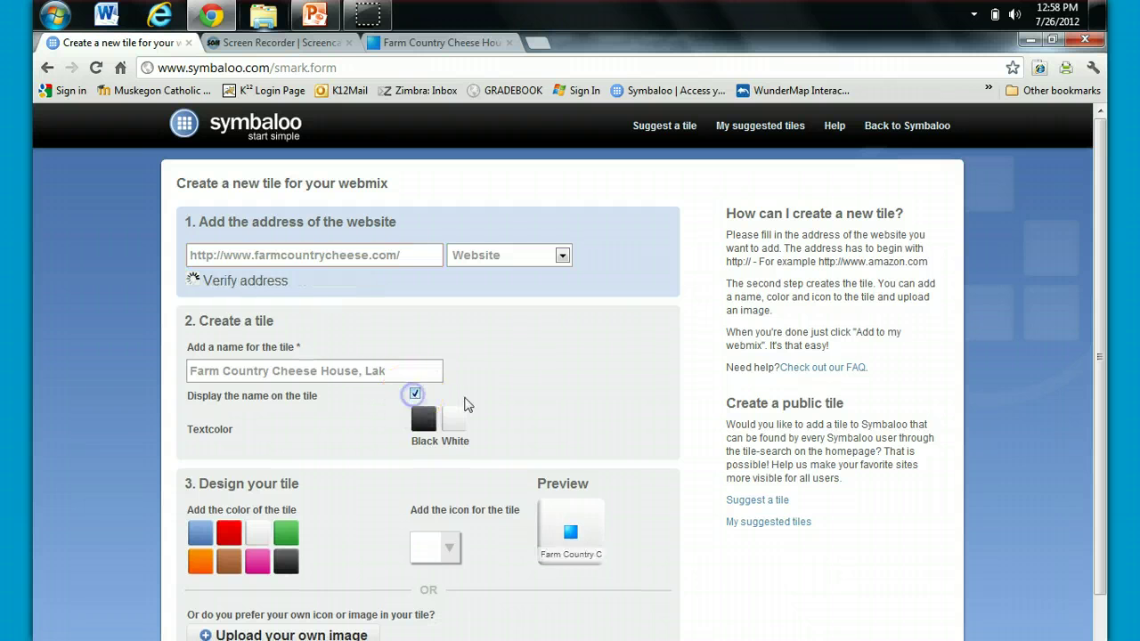
{"action": "left_click", "coordinate": [414, 395]}
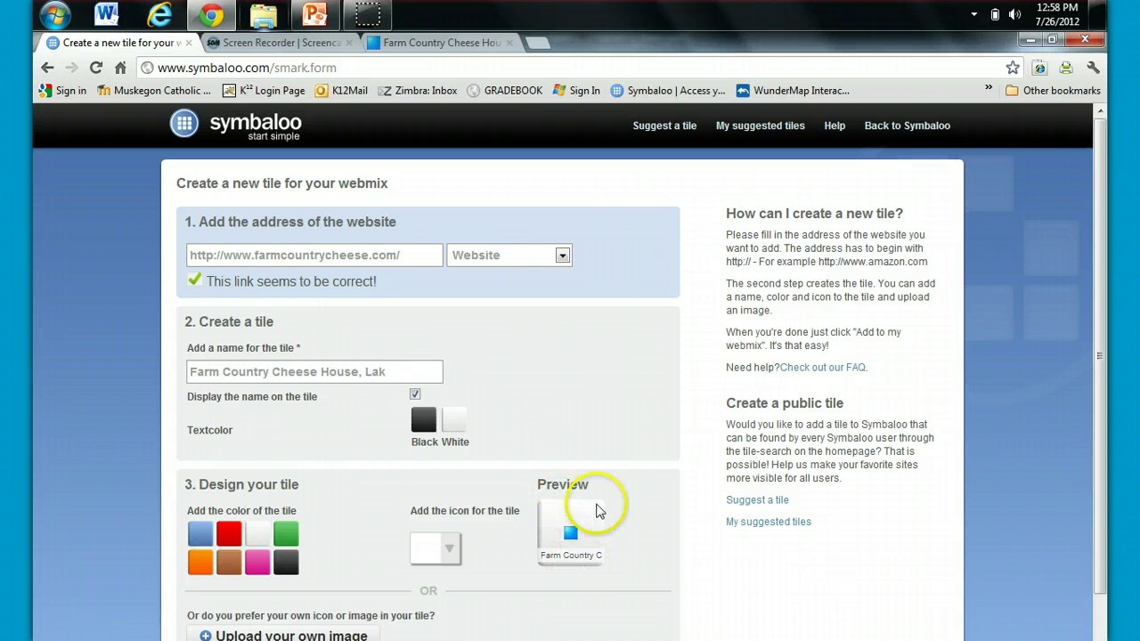
{"action": "left_click", "coordinate": [200, 562]}
{"action": "left_click", "coordinate": [257, 535]}
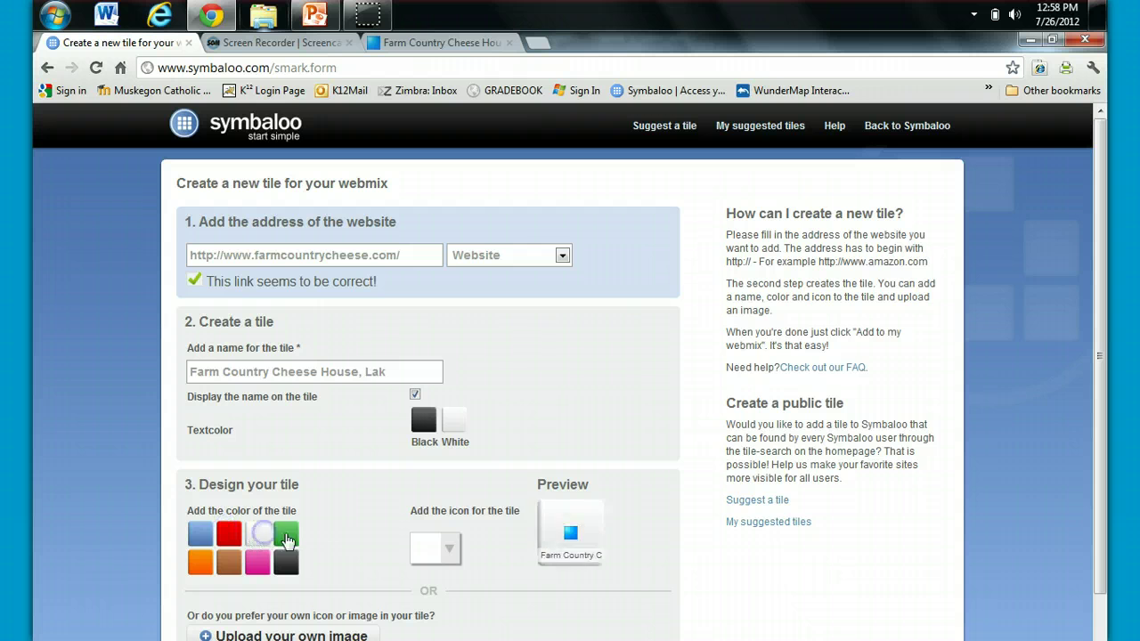
{"action": "left_click", "coordinate": [286, 534]}
{"action": "left_click", "coordinate": [201, 563]}
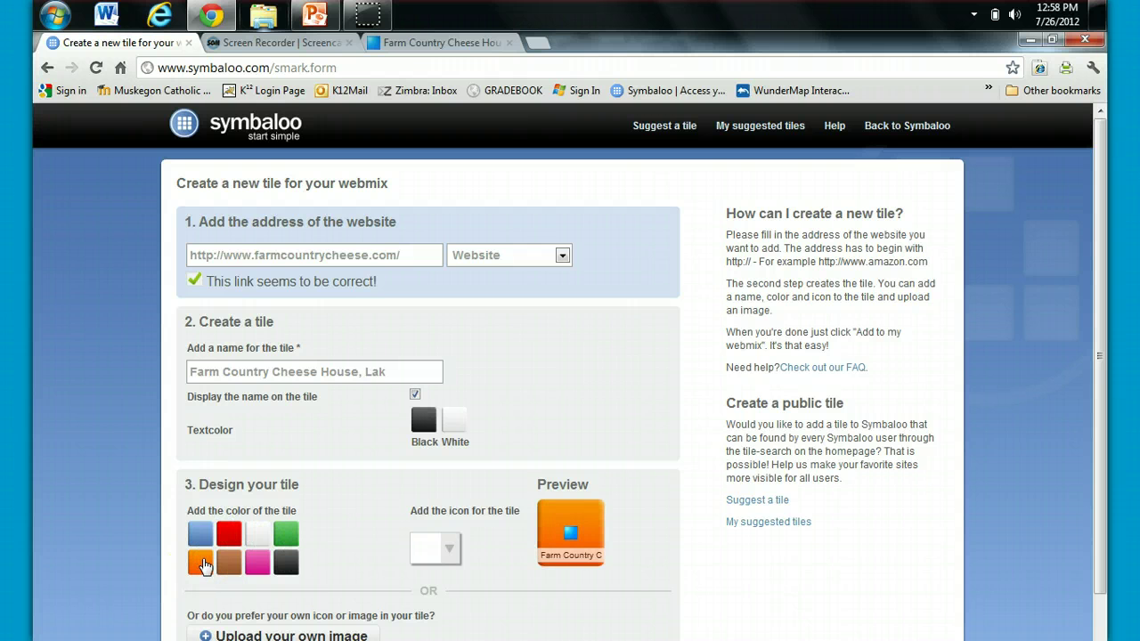
- Choose the blue shopping basket on page 10 of the icon collection as the tile's icon
{"action": "scroll", "coordinate": [486, 499], "scroll_direction": "down", "scroll_amount": 1}
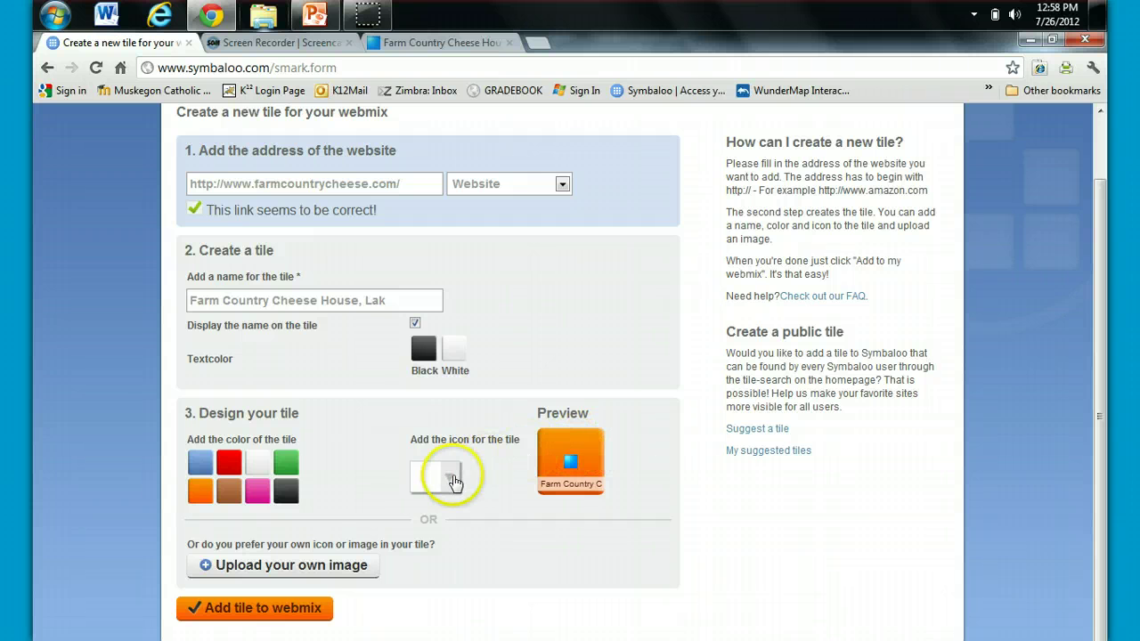
{"action": "left_click", "coordinate": [451, 480]}
{"action": "scroll", "coordinate": [542, 542], "scroll_direction": "down", "scroll_amount": 1}
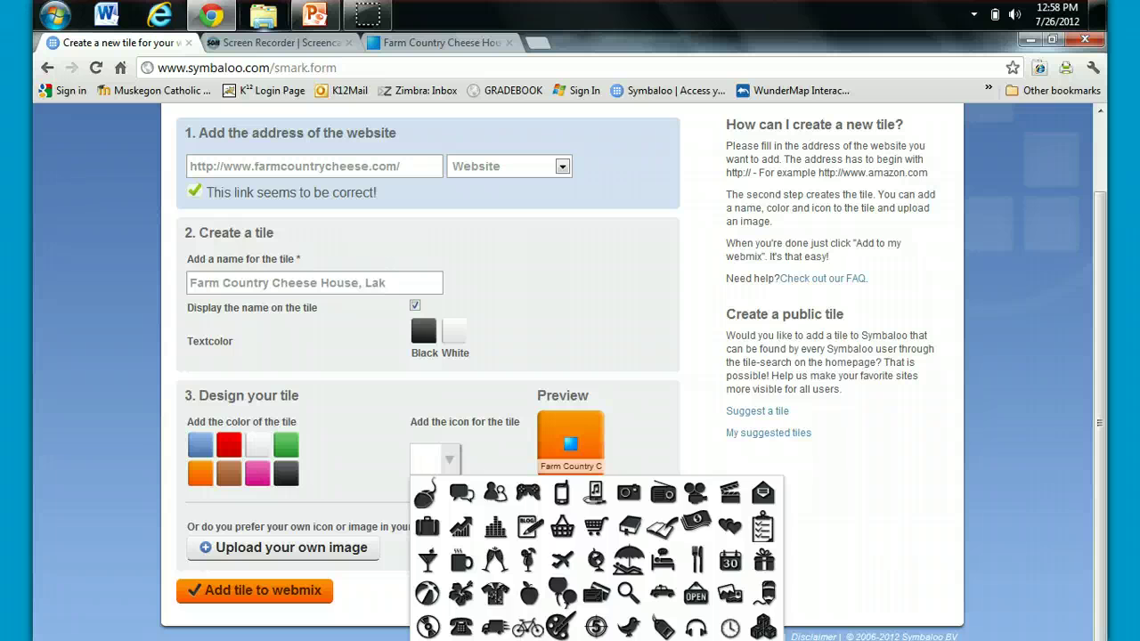
{"action": "left_click", "coordinate": [524, 640]}
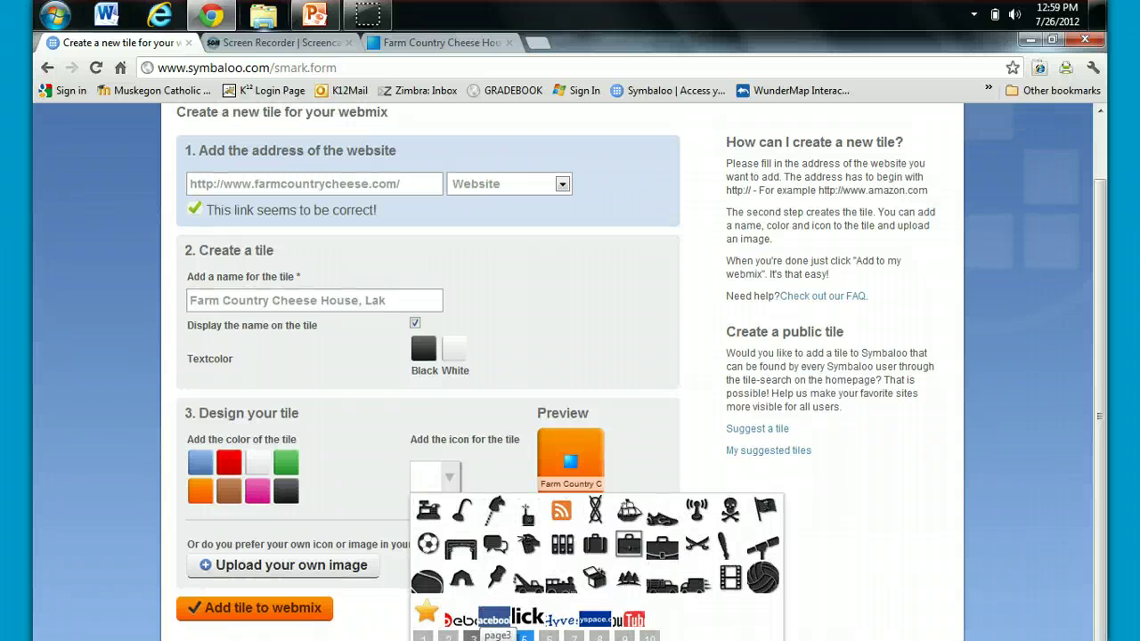
{"action": "left_click", "coordinate": [472, 637]}
{"action": "left_click", "coordinate": [606, 638]}
{"action": "scroll", "coordinate": [606, 624], "scroll_direction": "down", "scroll_amount": 1}
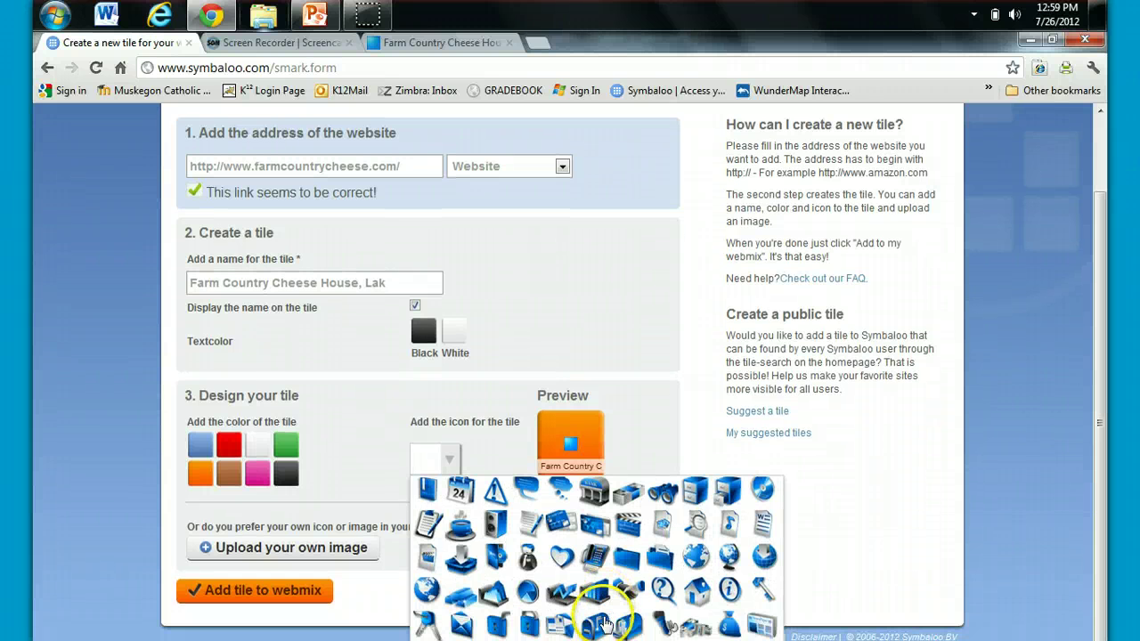
{"action": "scroll", "coordinate": [606, 579], "scroll_direction": "up", "scroll_amount": 1}
{"action": "left_click", "coordinate": [651, 638]}
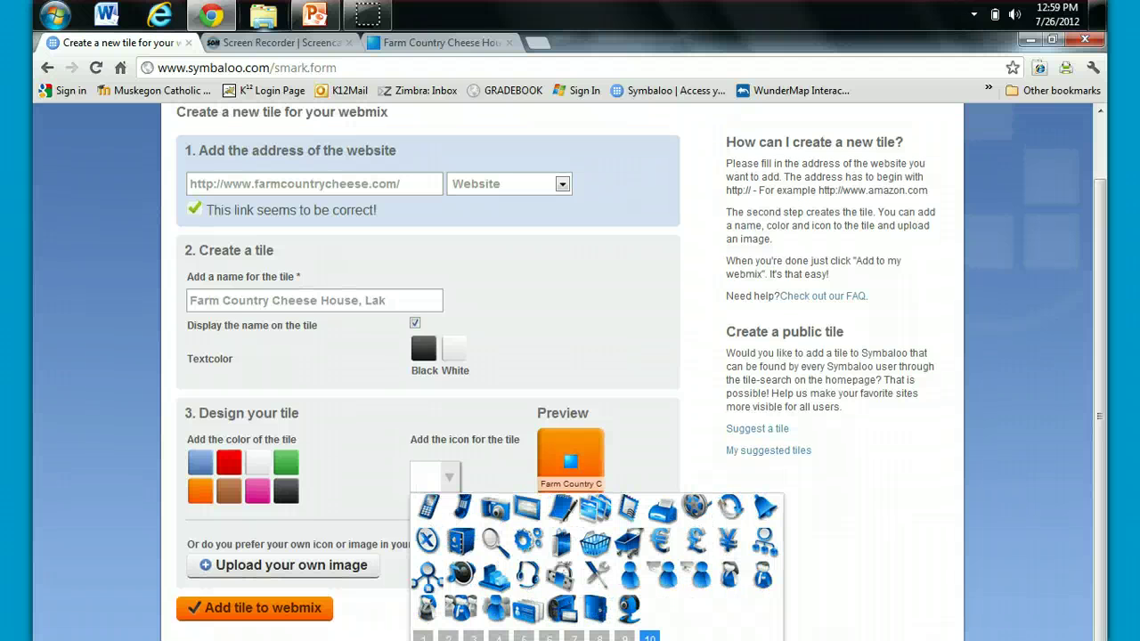
{"action": "left_click", "coordinate": [593, 541]}
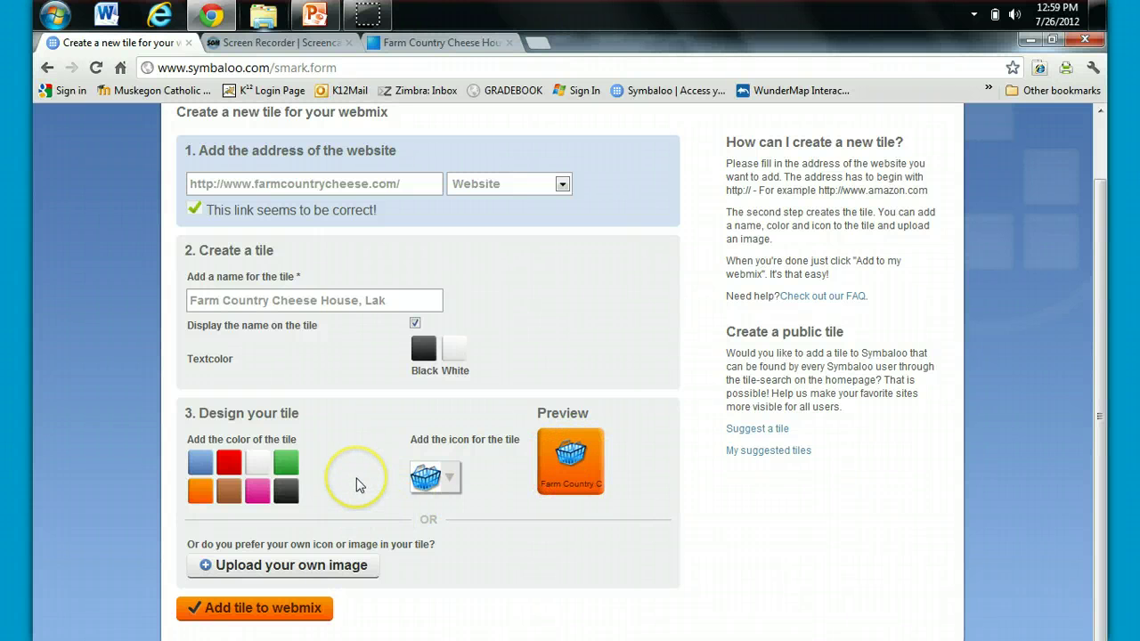
- Add the finished cheese house tile to the demo webmix and place it in the first row, fourth column
{"action": "left_click", "coordinate": [267, 607]}
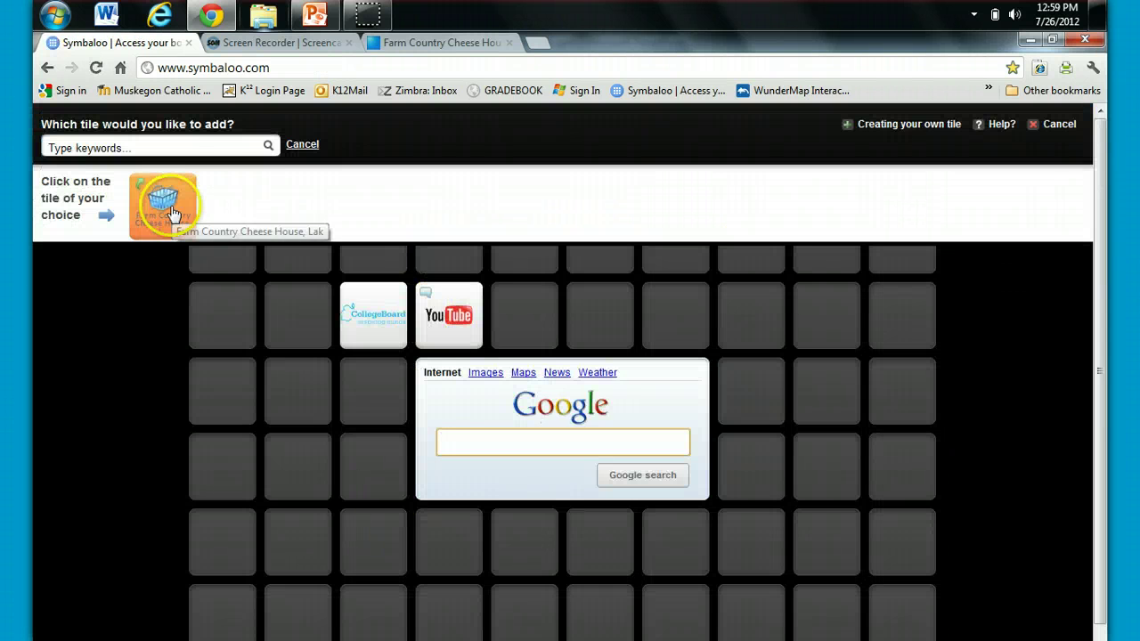
{"action": "left_click", "coordinate": [169, 214]}
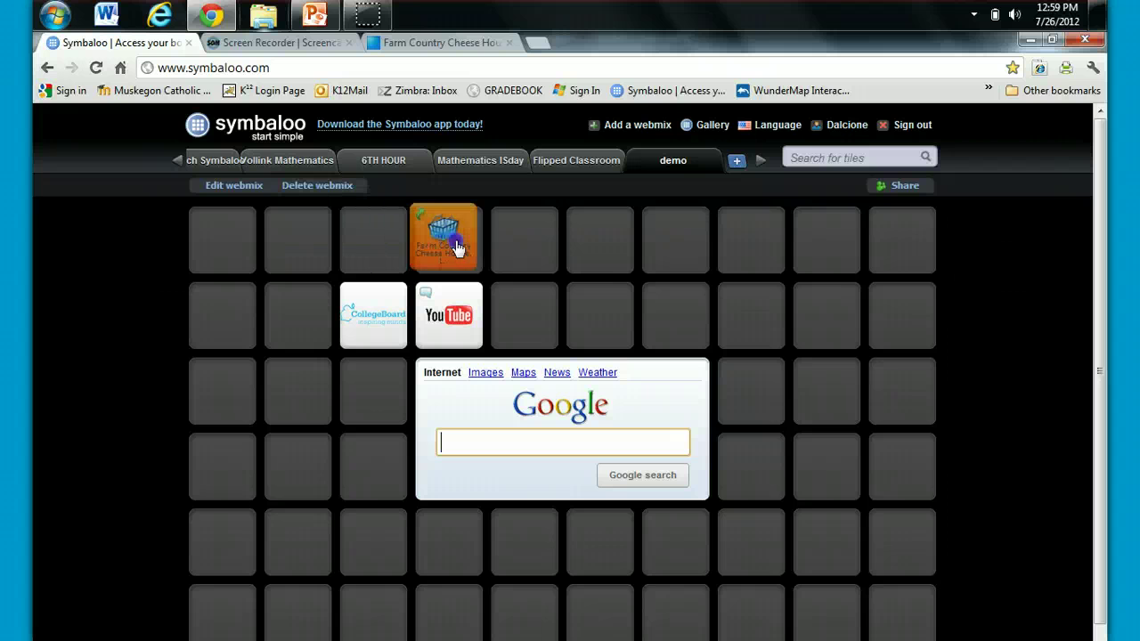
{"action": "left_click", "coordinate": [455, 245]}
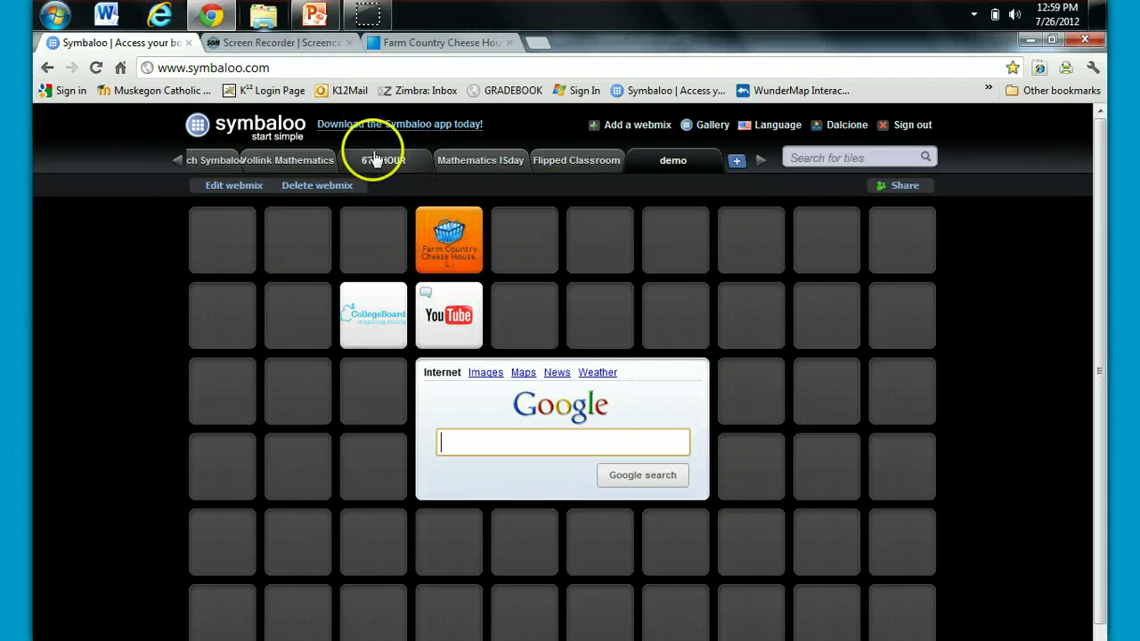
- View the mathematics webmix between Ed Tech and 6TH HOUR, then return to the Home Webmix and look at the account options
{"action": "left_click", "coordinate": [438, 162]}
{"action": "left_click", "coordinate": [290, 162]}
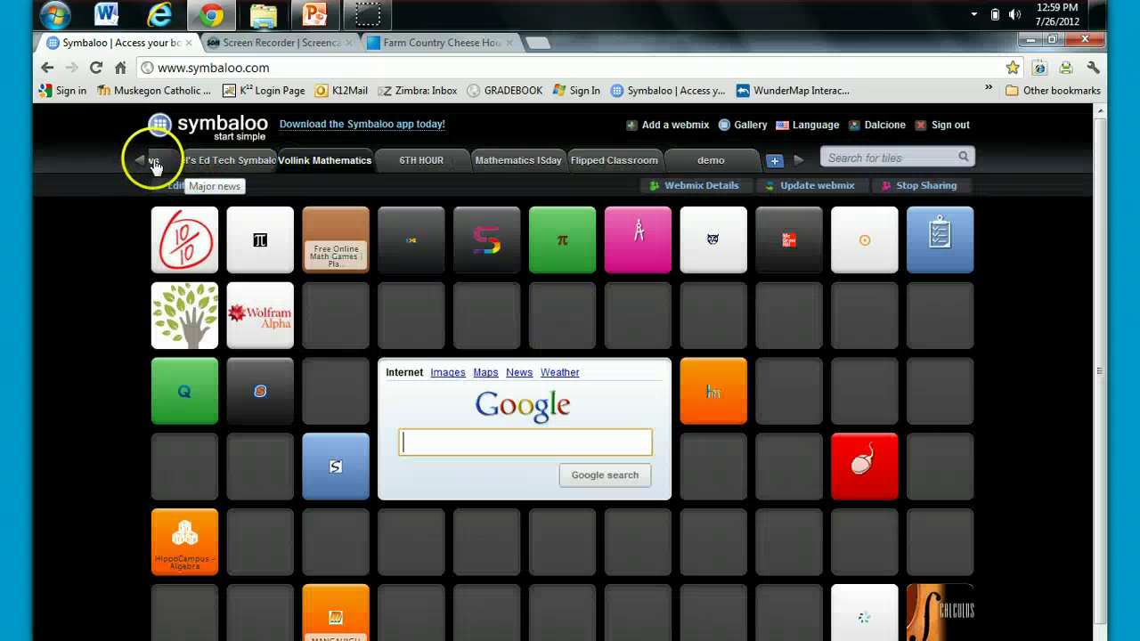
{"action": "left_click", "coordinate": [142, 161]}
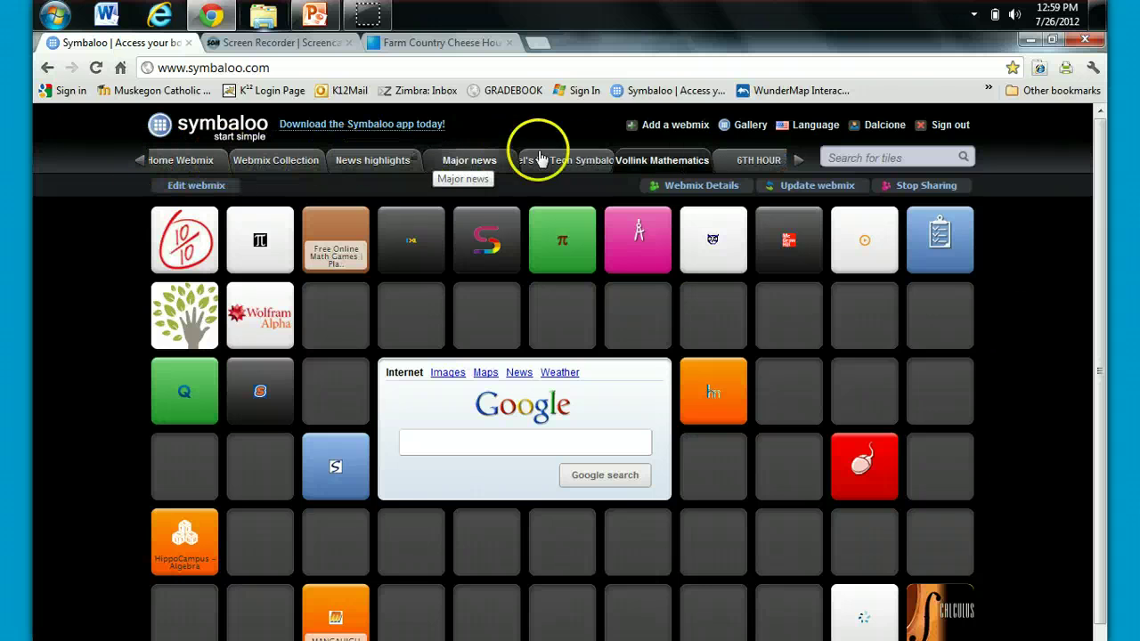
{"action": "left_click", "coordinate": [167, 164]}
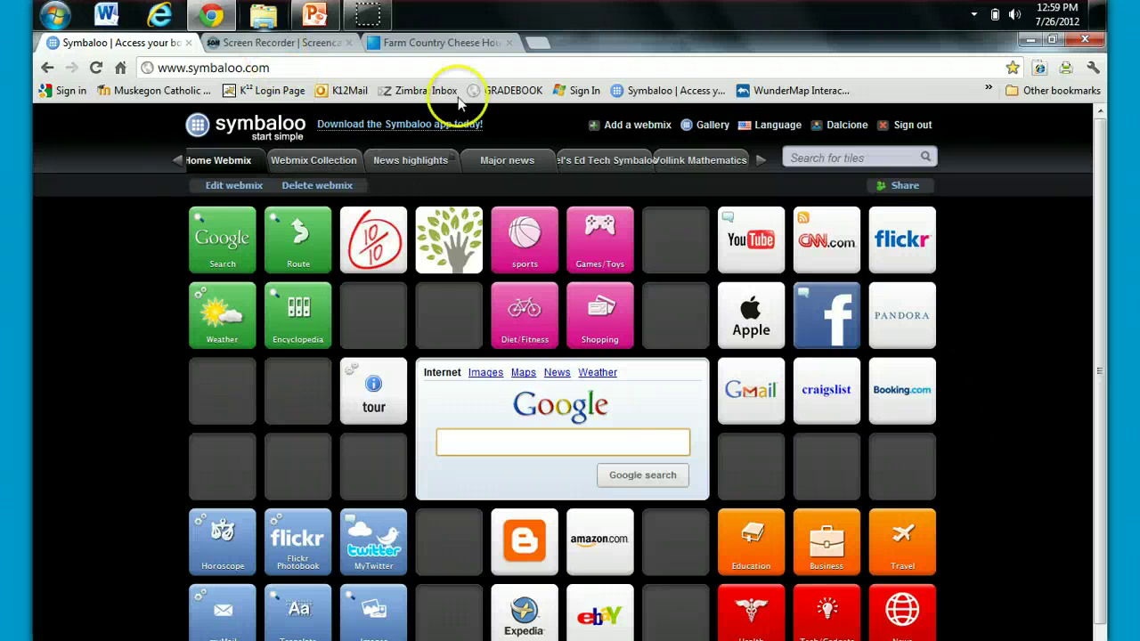
{"action": "left_click", "coordinate": [832, 125]}
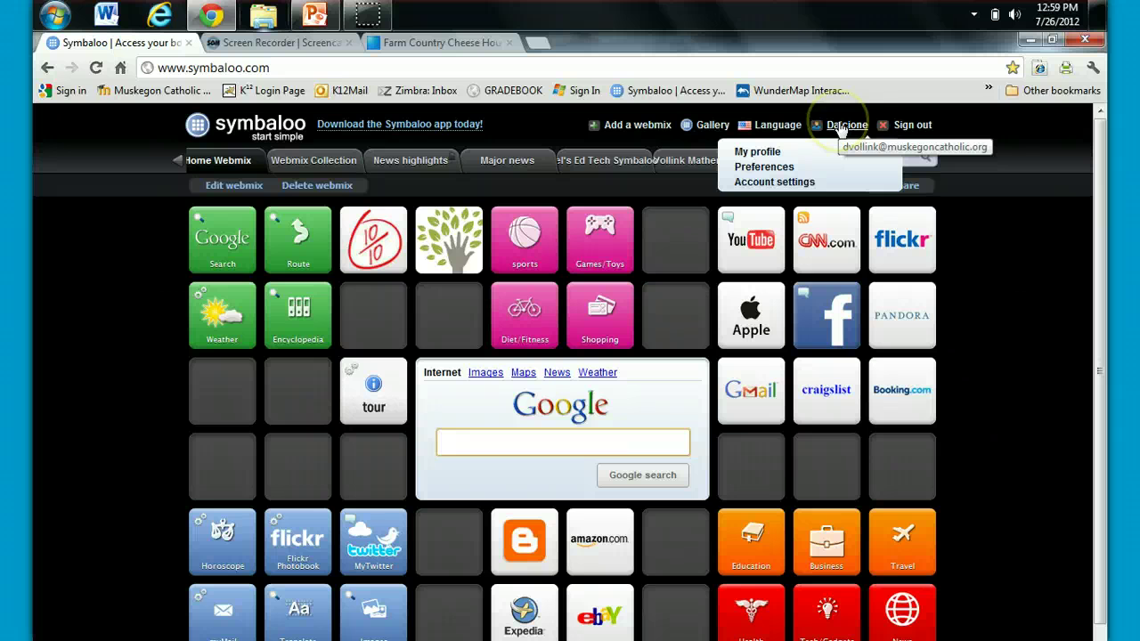
{"action": "left_click", "coordinate": [1094, 69]}
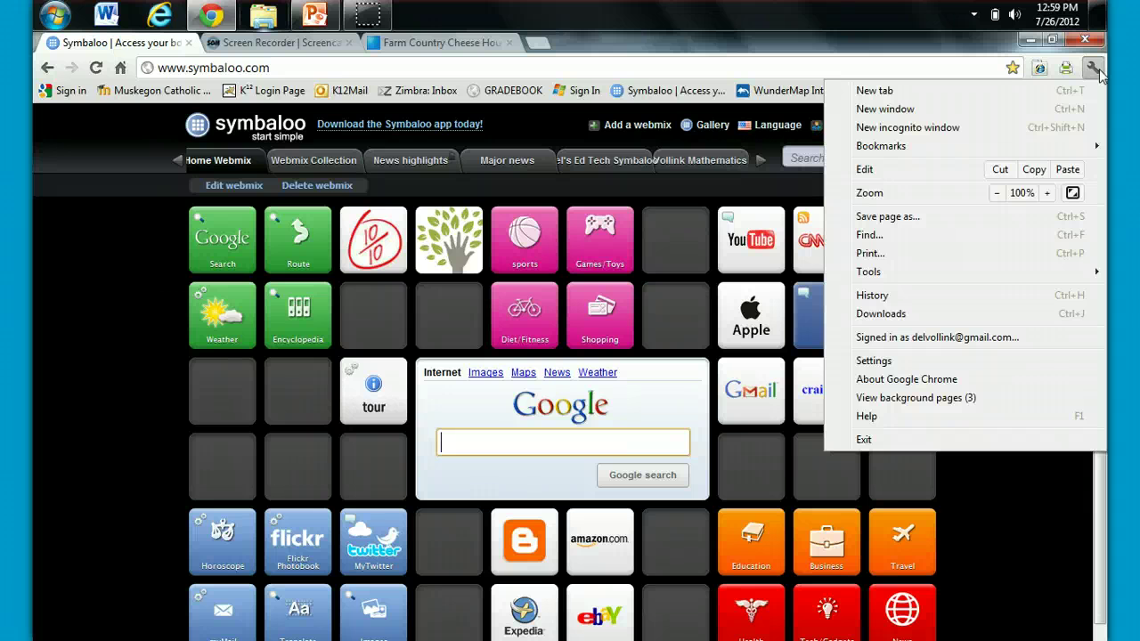
{"action": "left_click", "coordinate": [928, 362]}
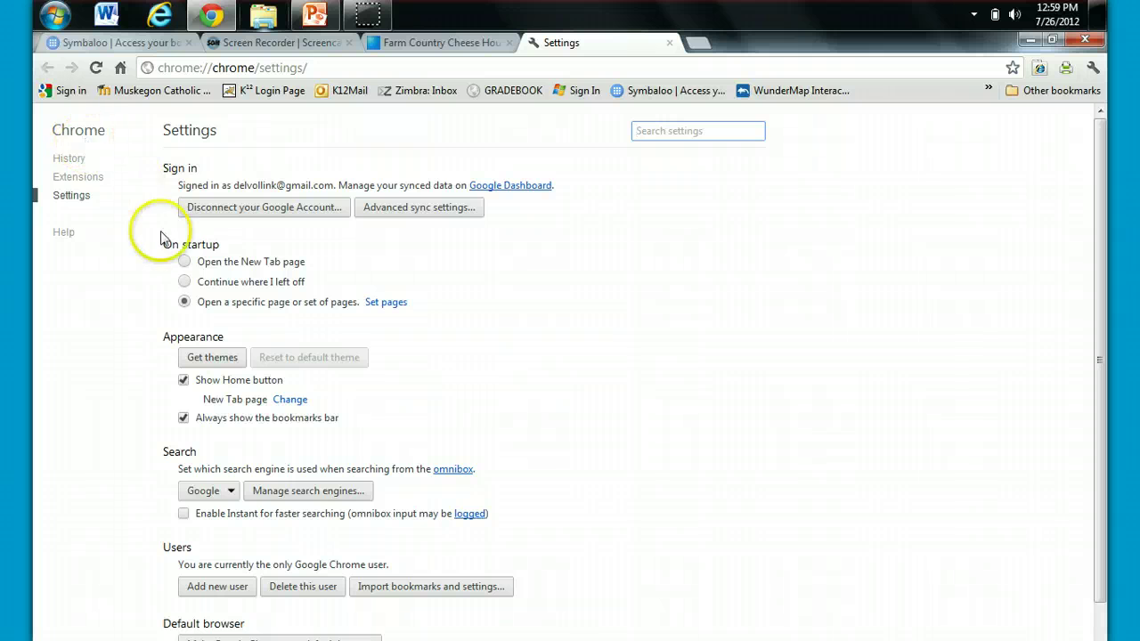
{"action": "left_click", "coordinate": [396, 308]}
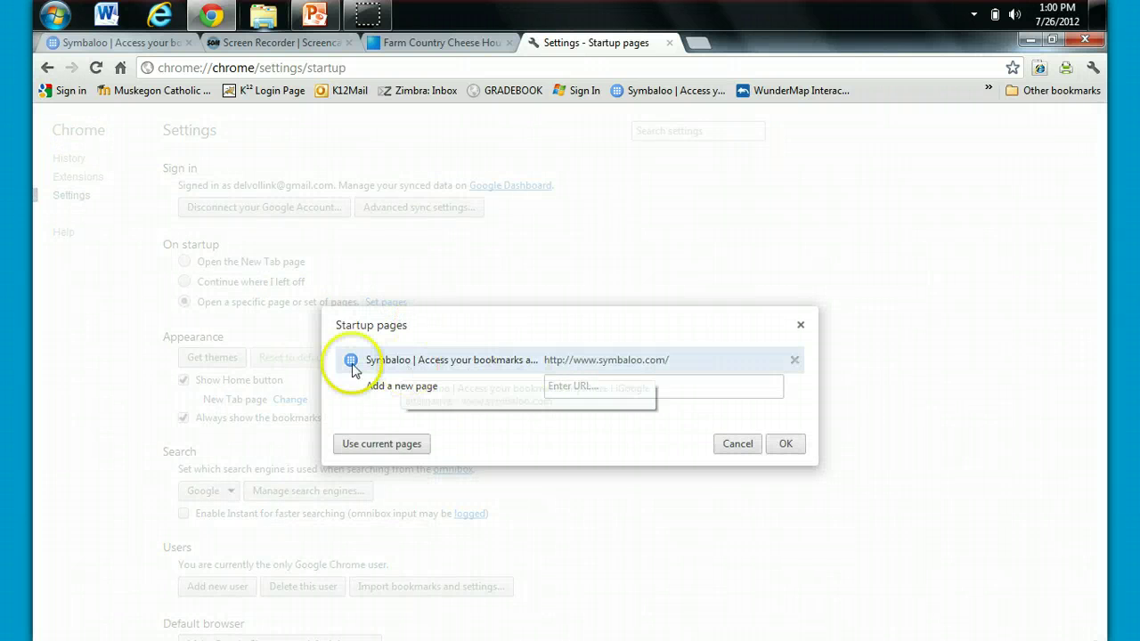
{"action": "left_click", "coordinate": [522, 365]}
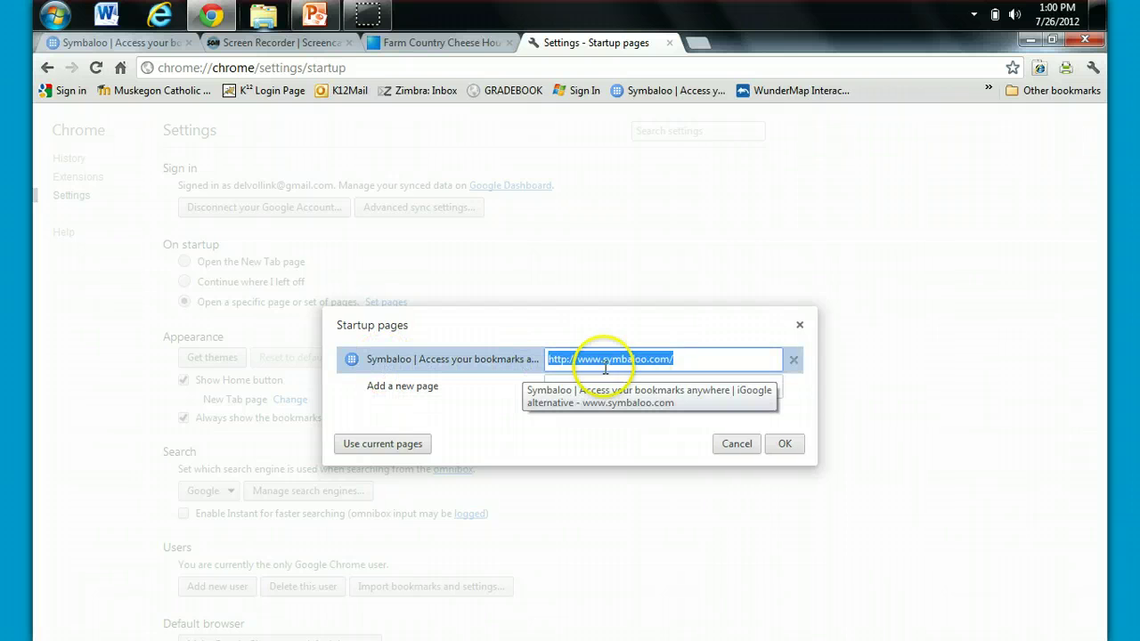
{"action": "type", "text": "http://www.farmcountrycheese.com/"}
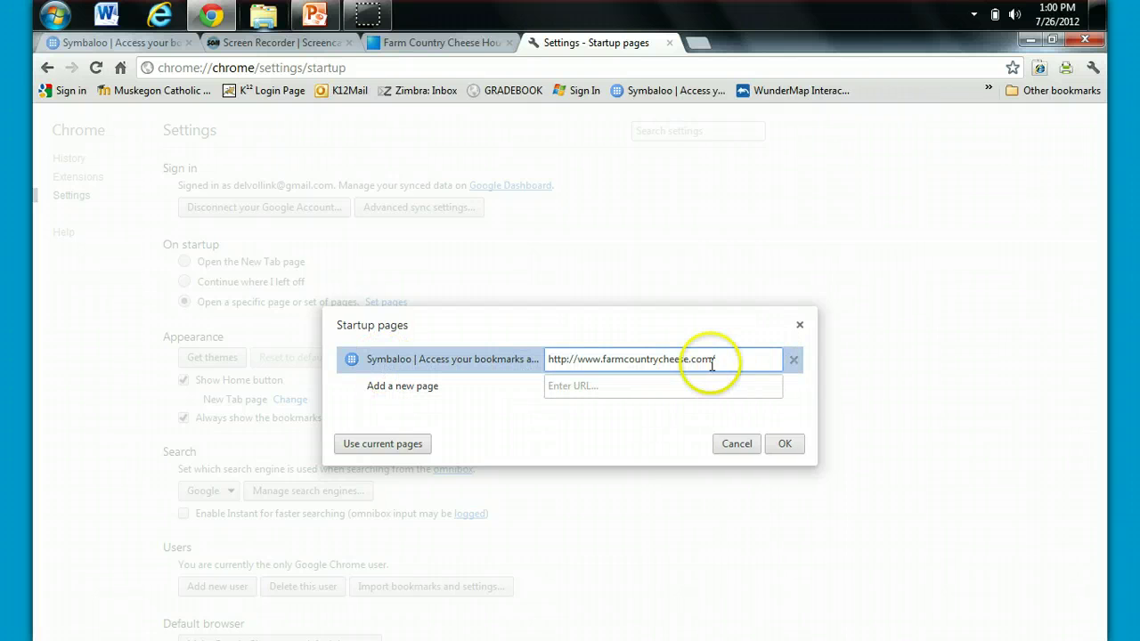
{"action": "left_click", "coordinate": [513, 366]}
{"action": "left_click", "coordinate": [683, 415]}
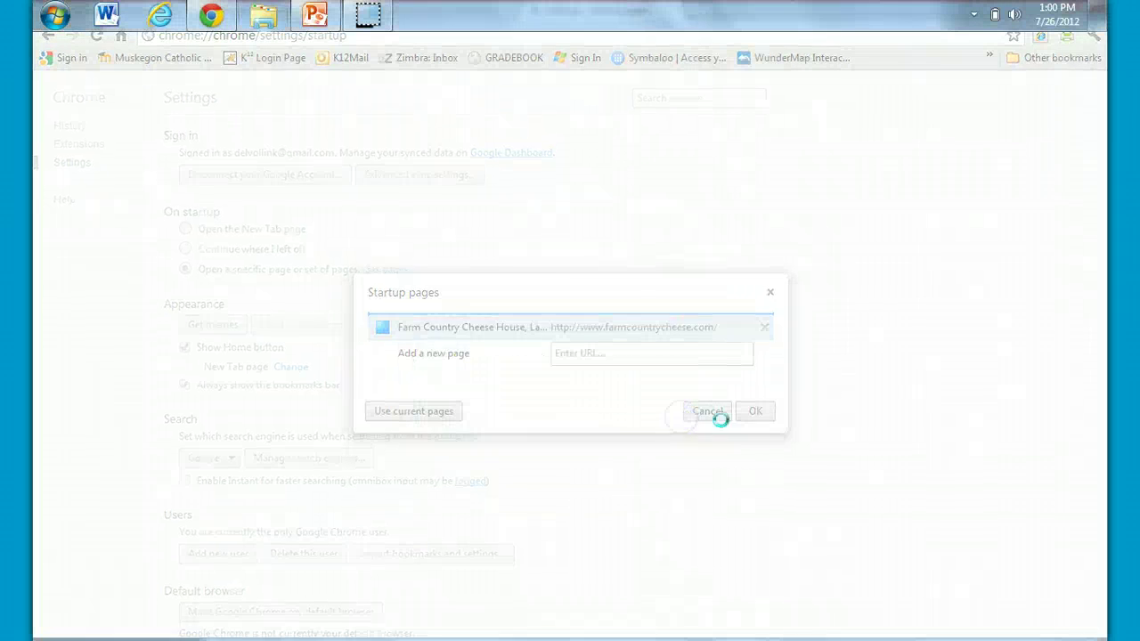
{"action": "left_click", "coordinate": [710, 418]}
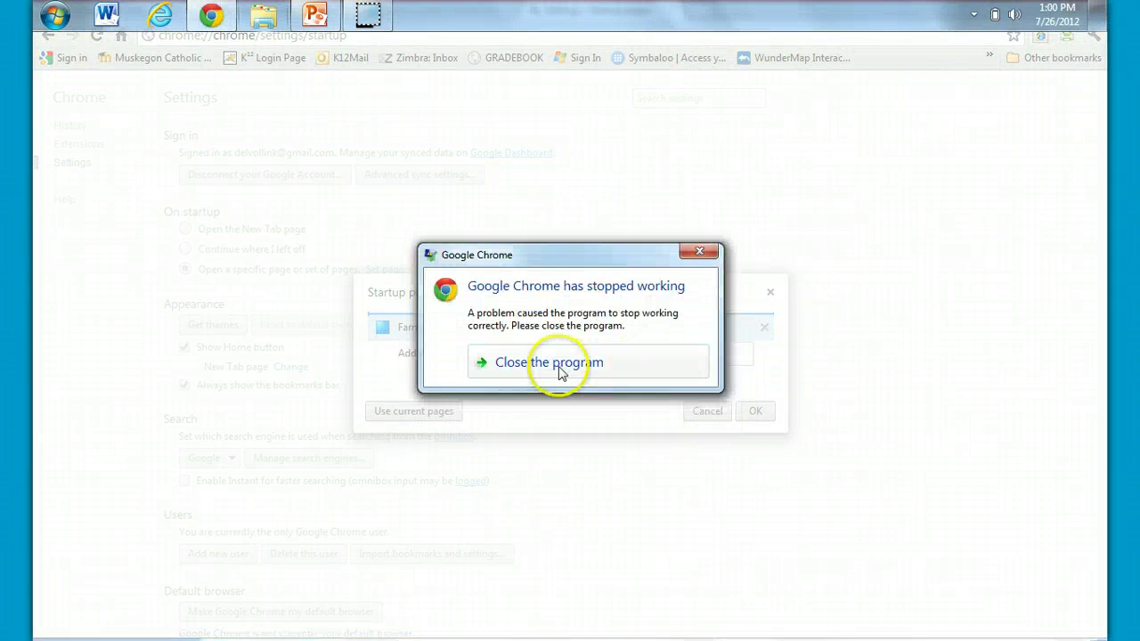
- Close the unresponsive Chrome, restart it and open symbaloo.com
{"action": "left_click", "coordinate": [557, 368]}
{"action": "left_click", "coordinate": [211, 15]}
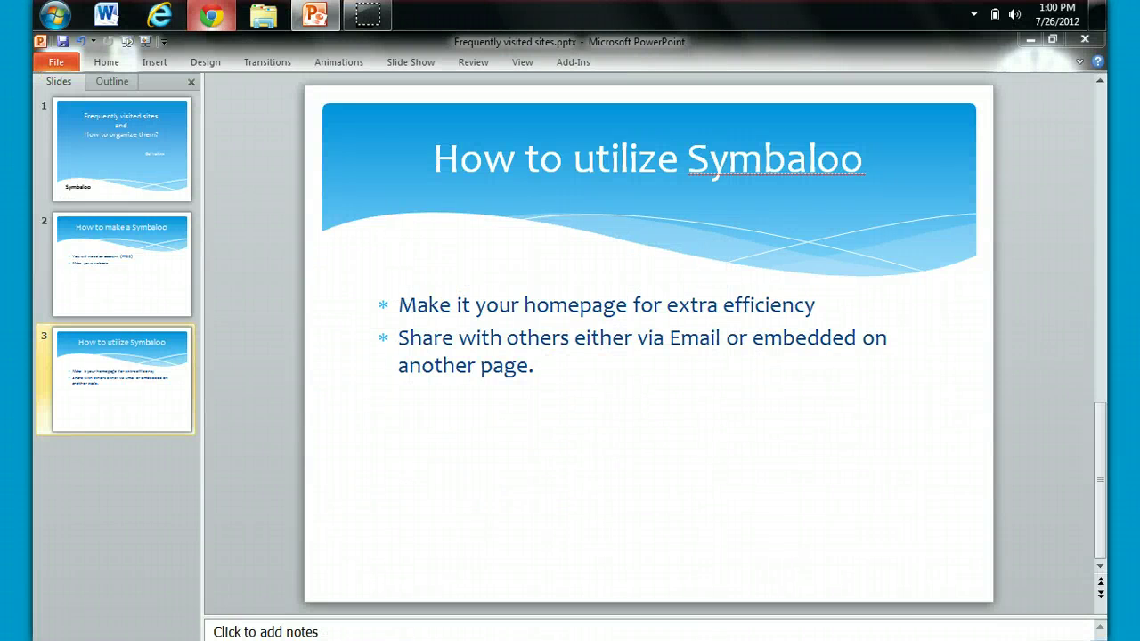
{"action": "left_click", "coordinate": [182, 67]}
{"action": "type", "text": "symbaloo.com"}
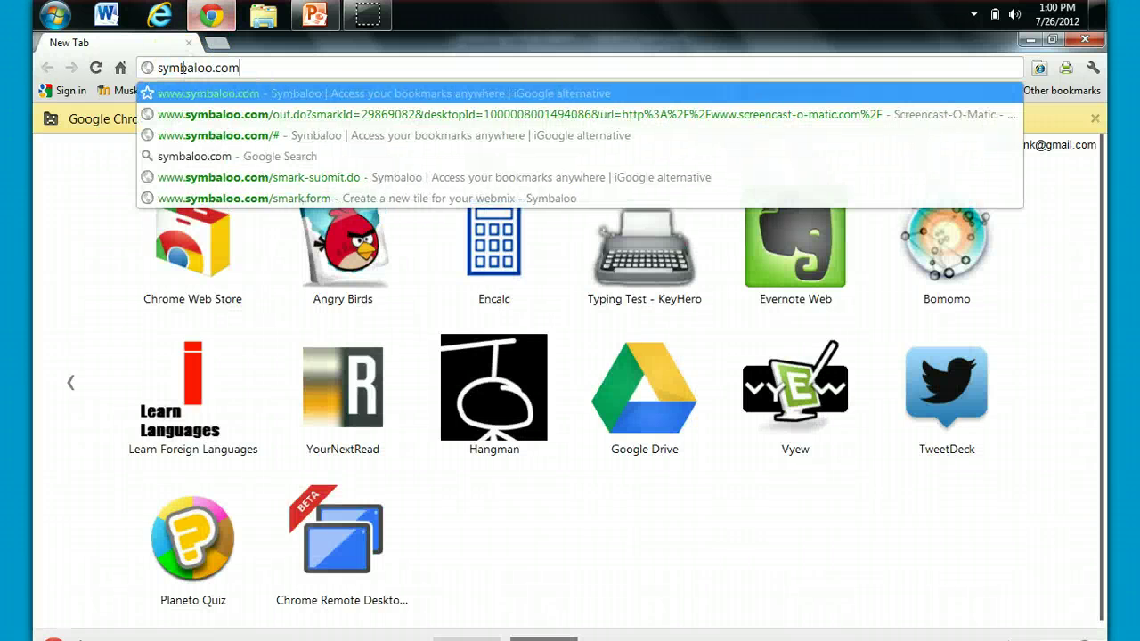
{"action": "key", "text": "Return"}
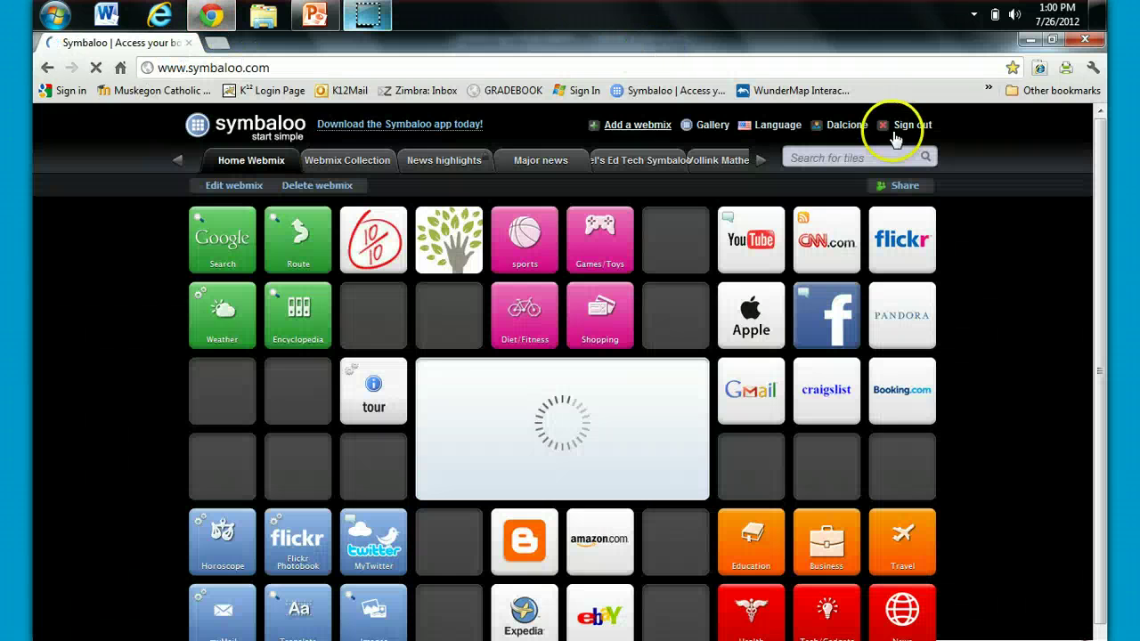
{"action": "left_click", "coordinate": [842, 125]}
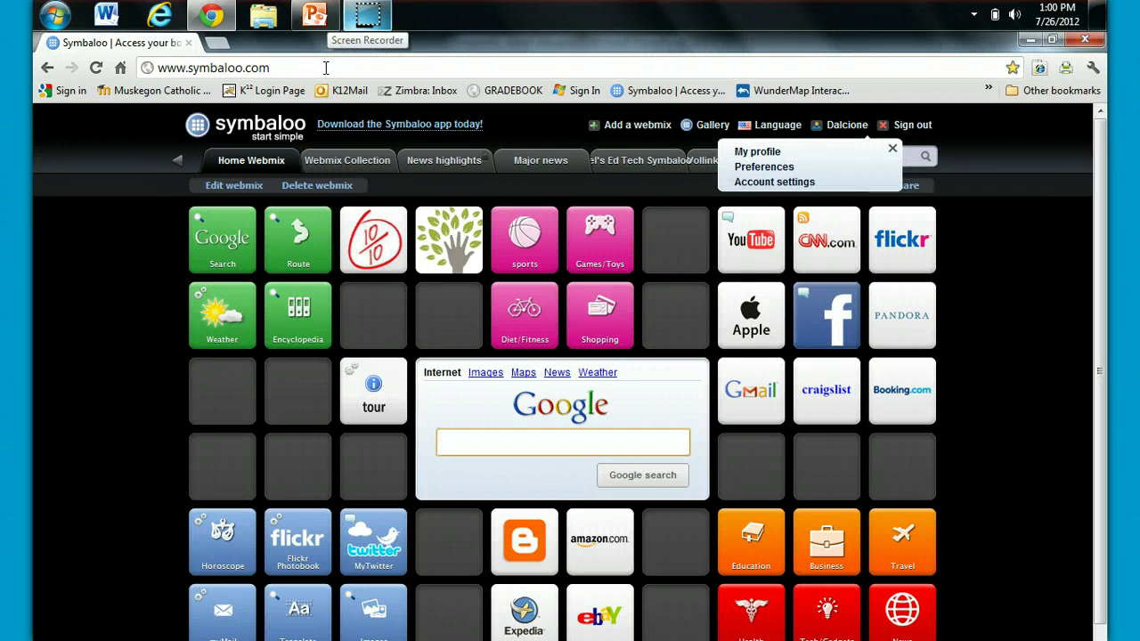
{"action": "left_click", "coordinate": [950, 214]}
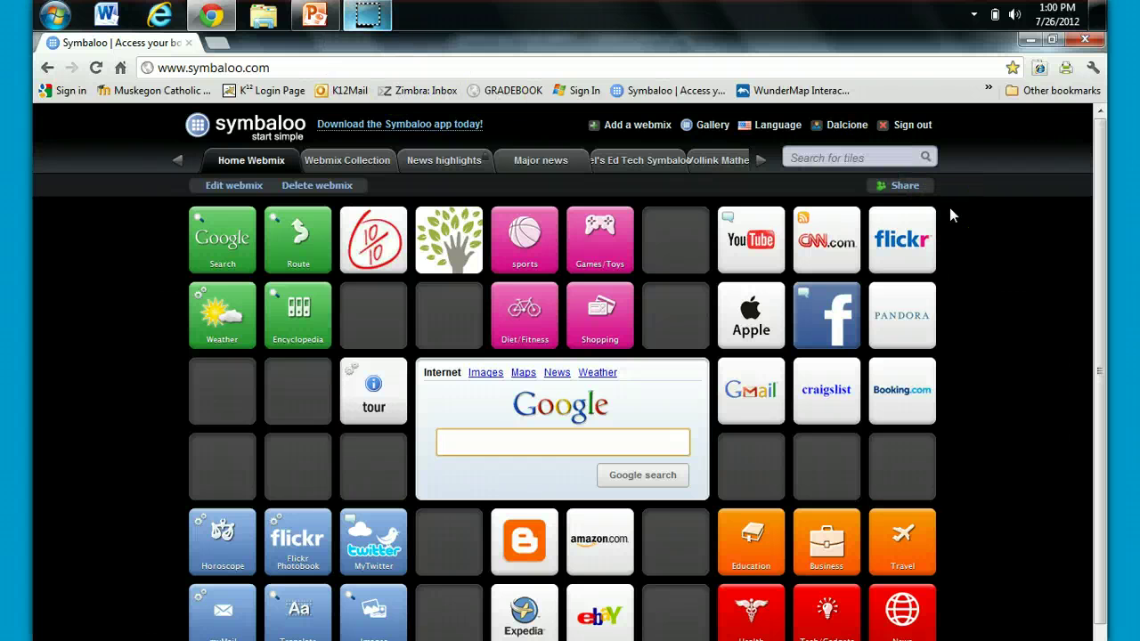